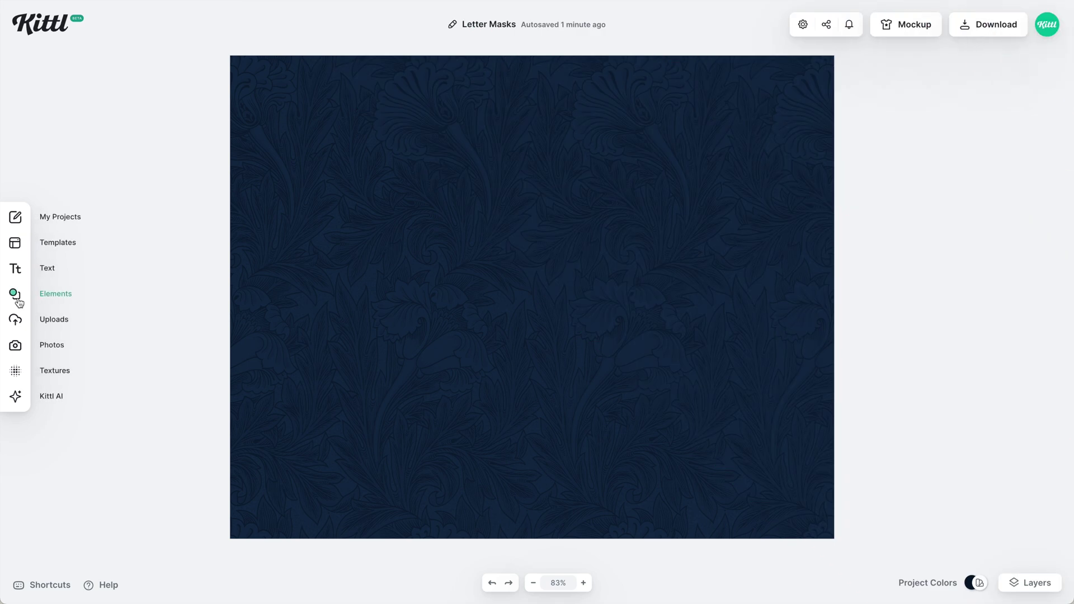
Open Elements, show all 106 Letter Masks and scroll through the grid.
click(18, 300)
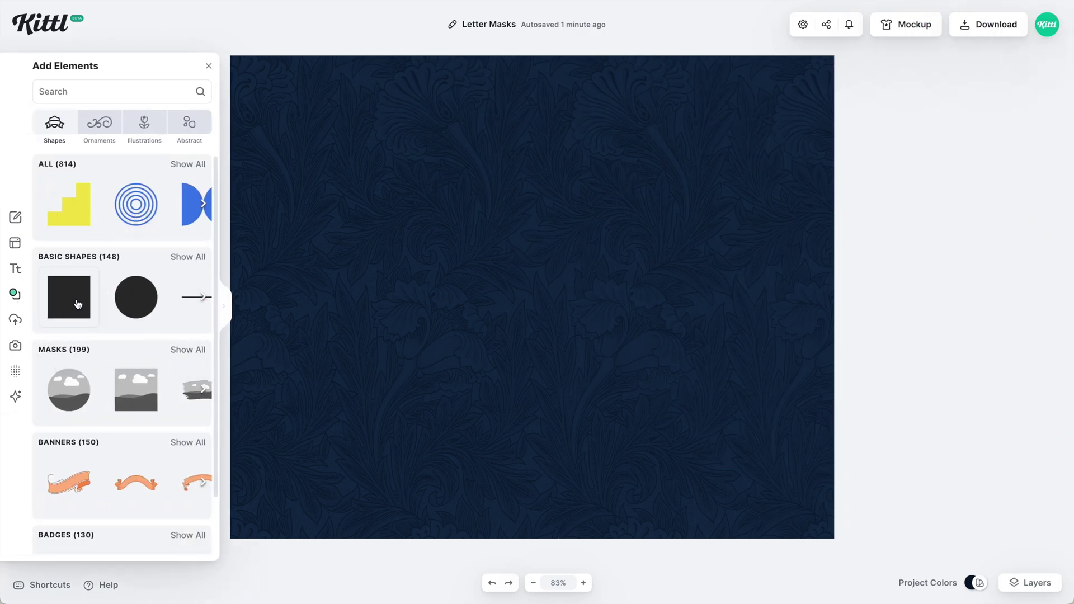
scroll(112, 308, down, 1)
scroll(111, 306, down, 10)
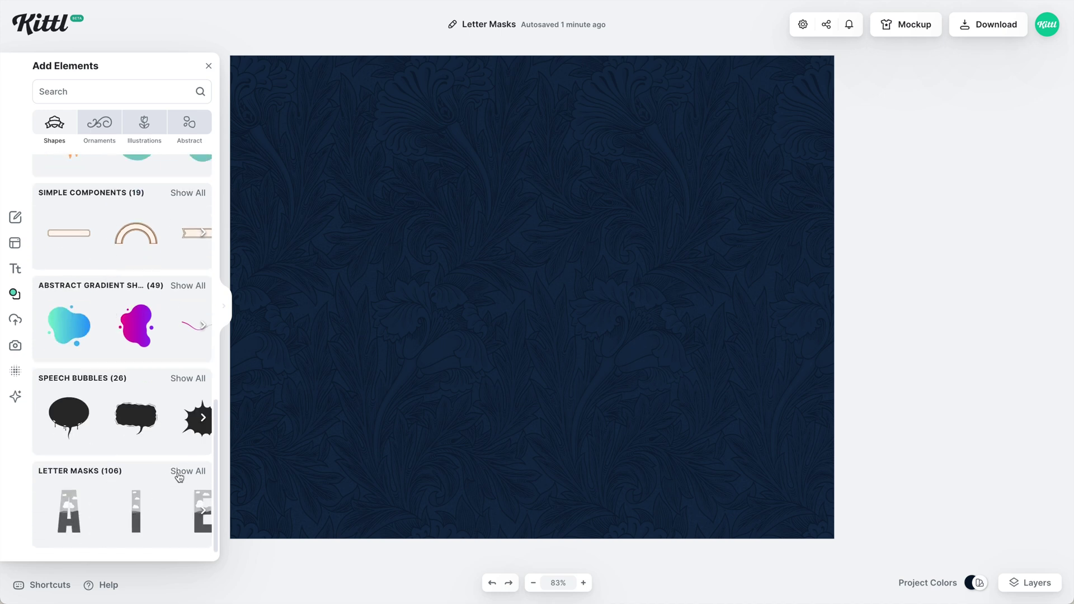
click(185, 471)
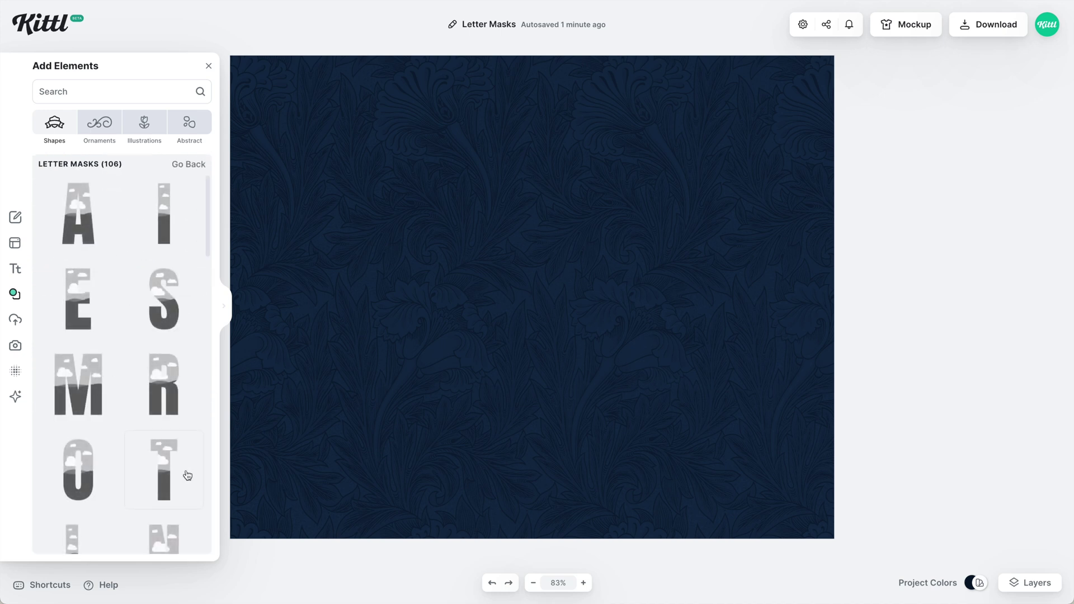
scroll(109, 471, down, 2)
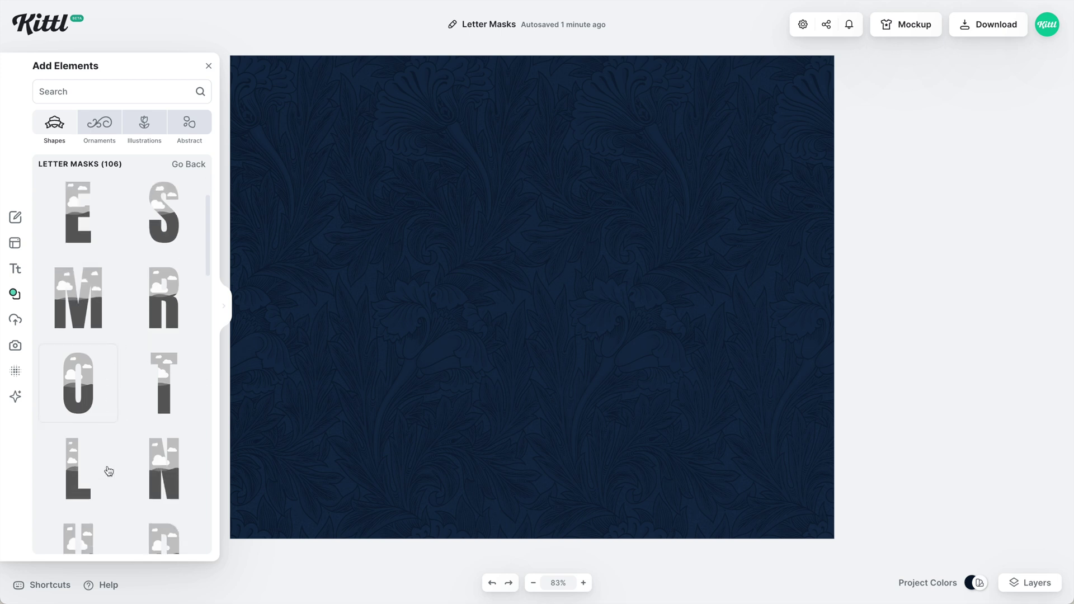
scroll(109, 471, down, 10)
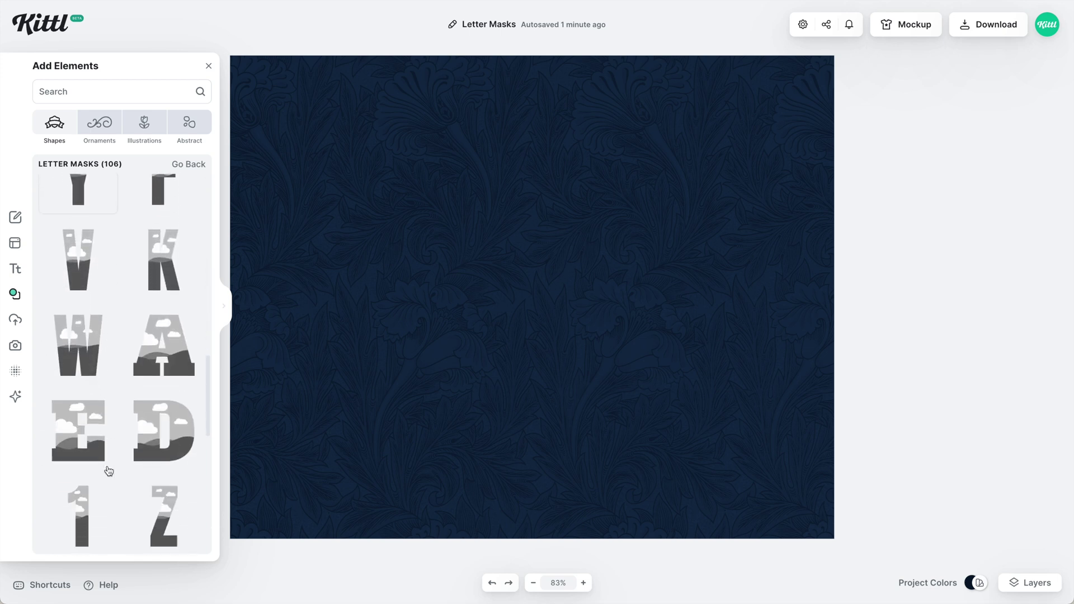
scroll(109, 471, down, 2)
scroll(119, 452, down, 3)
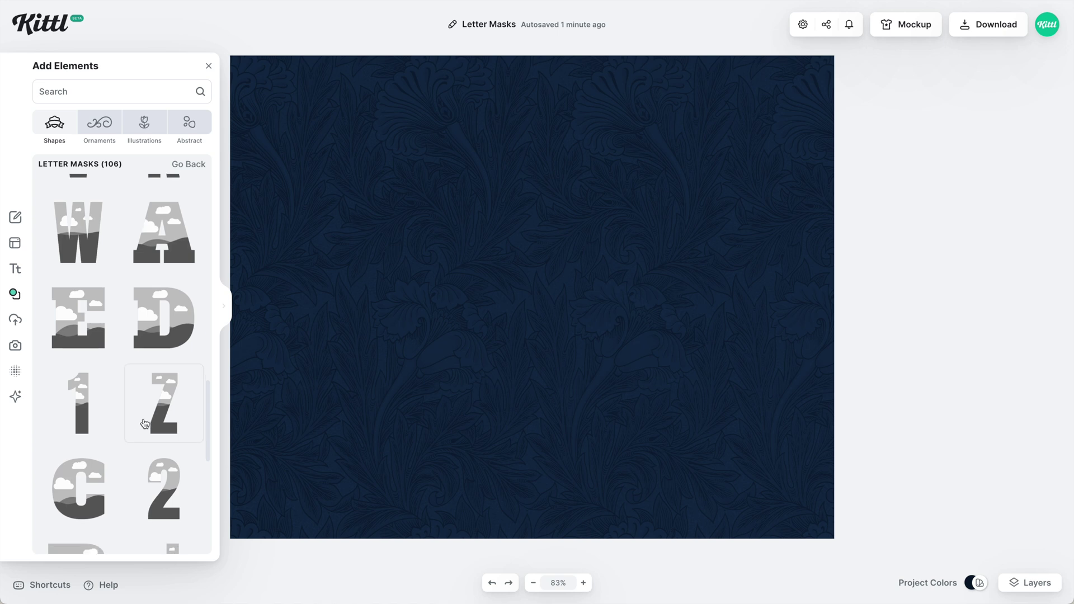
Search 'f' and place the narrow cloud-photo F mask just left of centre.
click(89, 94)
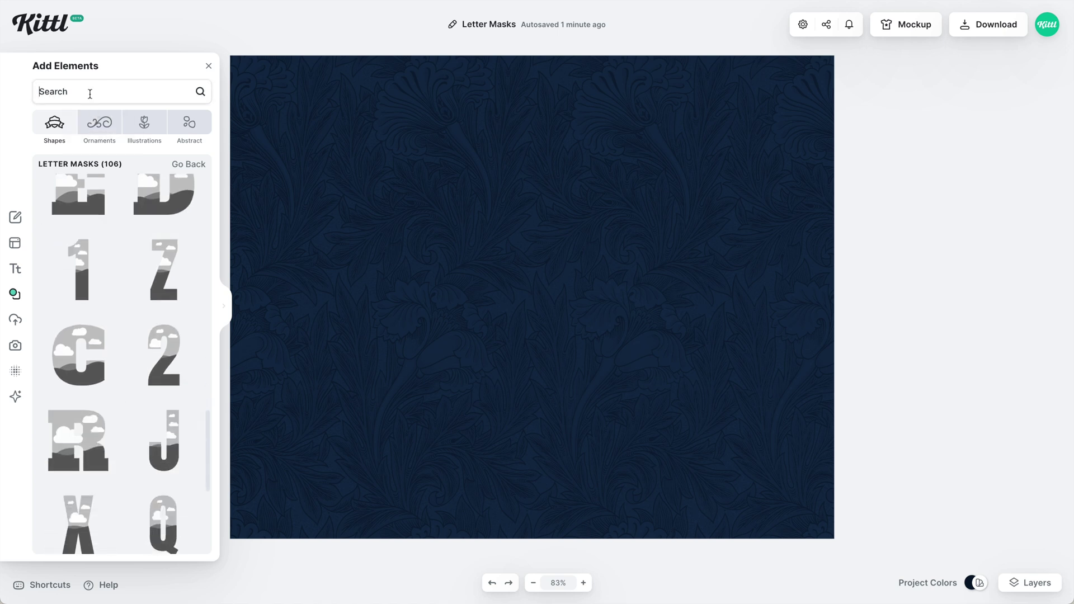
text(f)
key(Return)
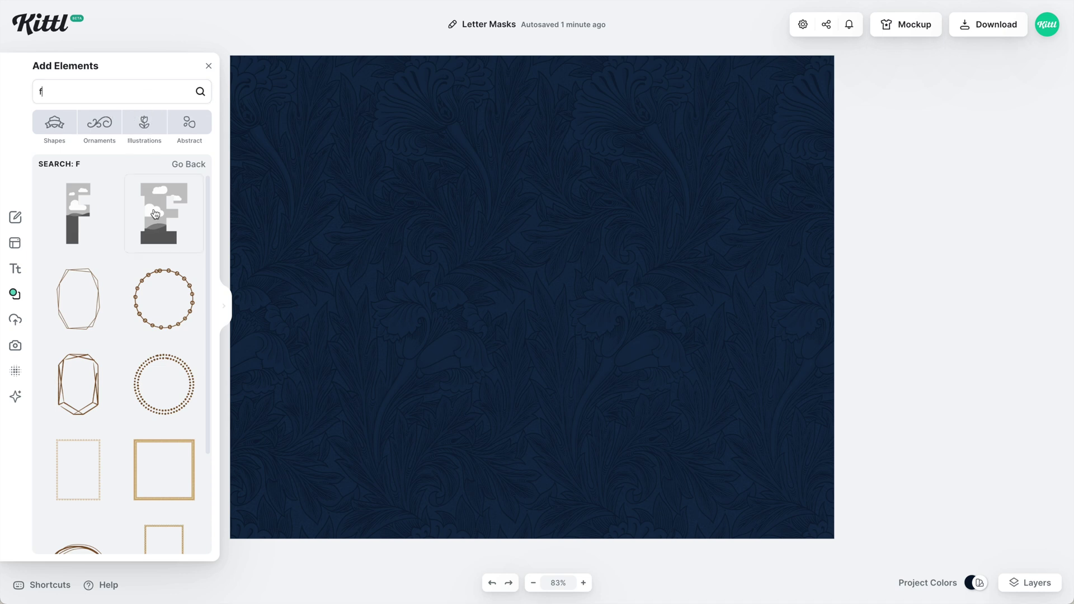
click(85, 222)
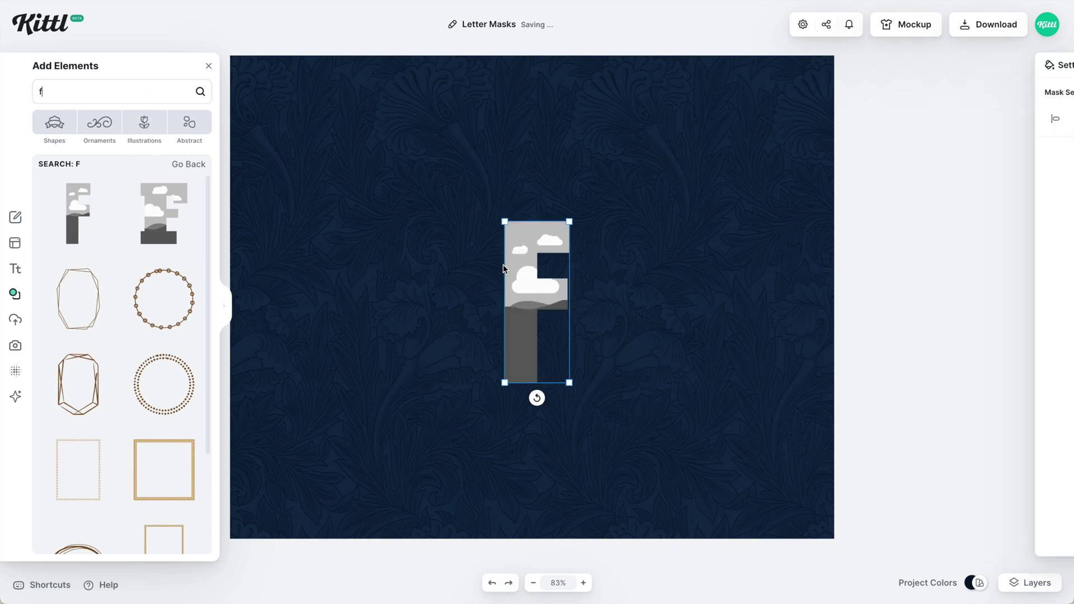
mouse_move(546, 293)
mouse_down()
mouse_move(458, 293)
mouse_move(554, 276)
mouse_up()
Add the wide F mask for comparison, then select and delete it.
click(157, 229)
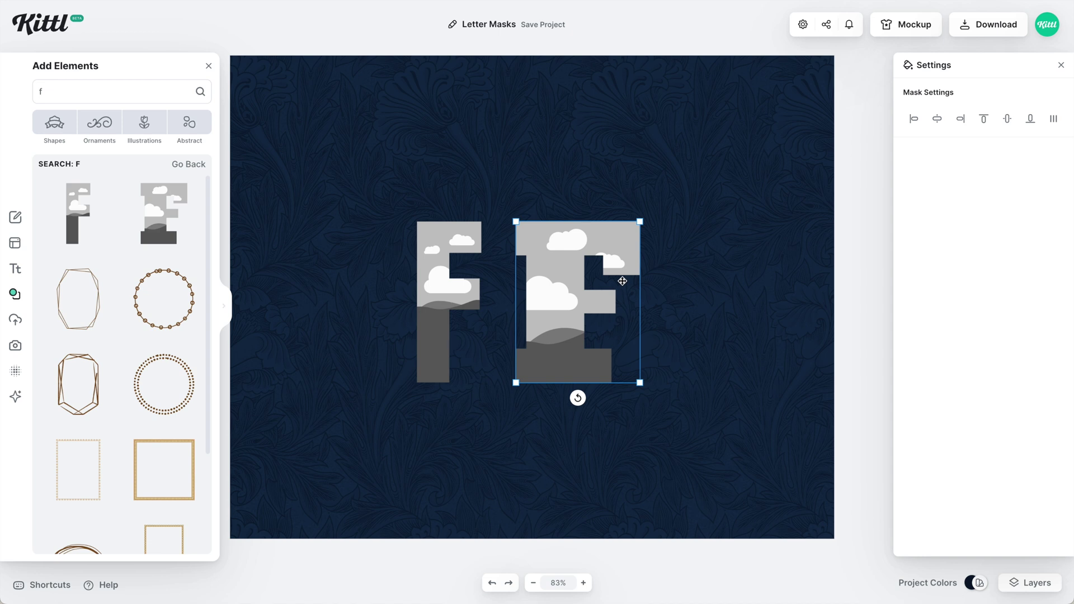
click(639, 422)
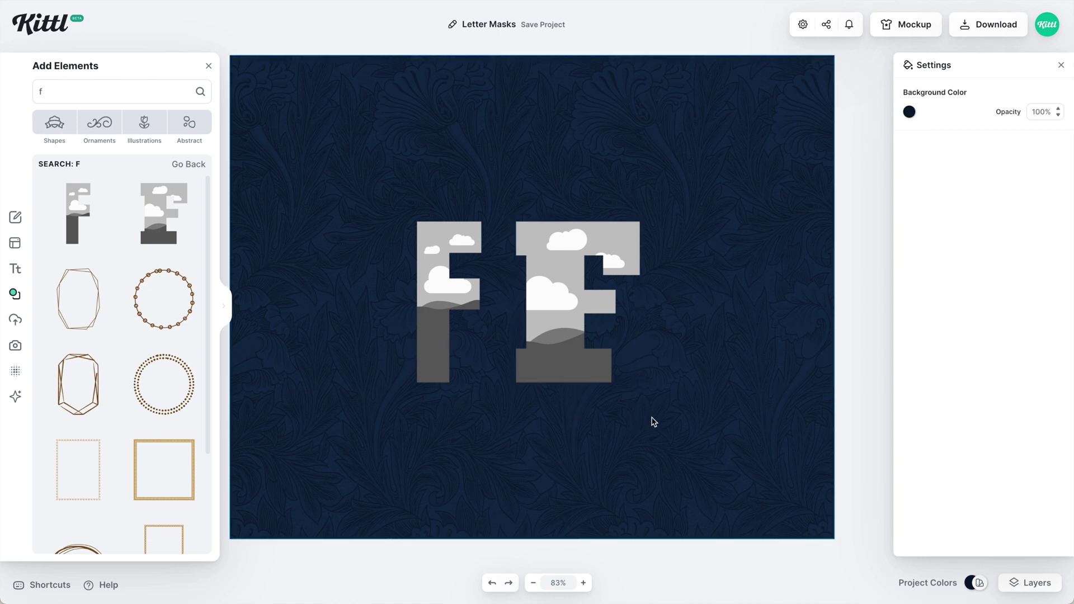
drag(679, 433, 561, 361)
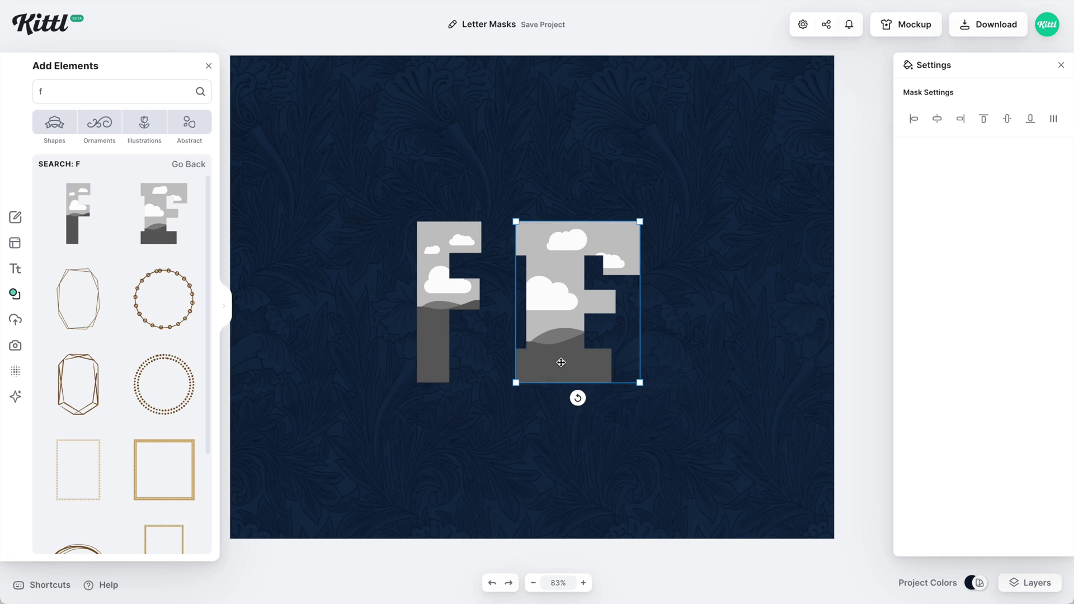
key(Delete)
Search 'l' and add the tall L letter mask beside the F.
click(95, 92)
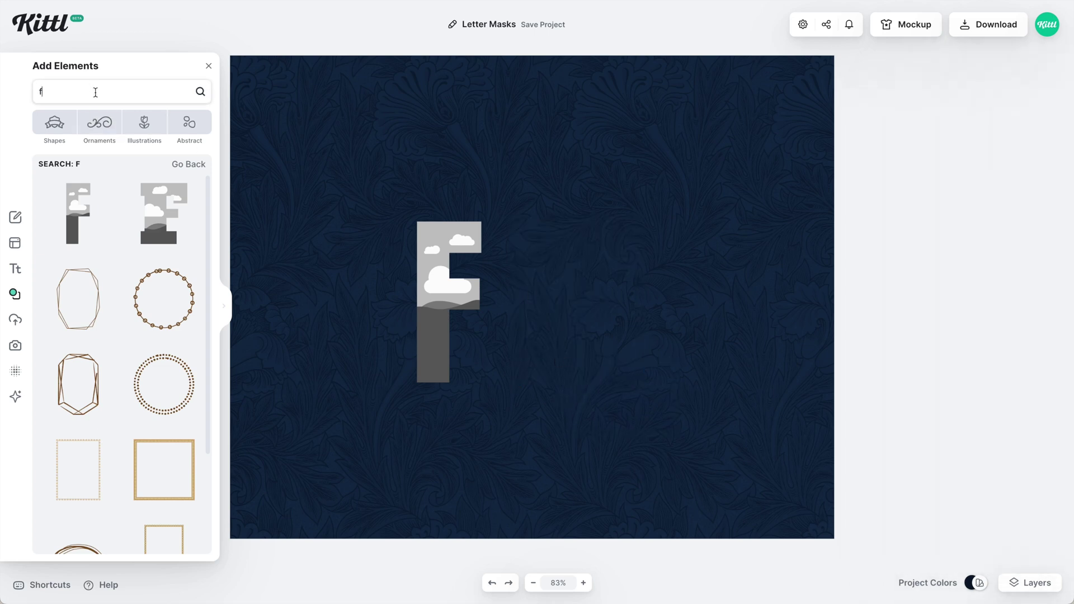
text(l)
key(Left)
key(BackSpace)
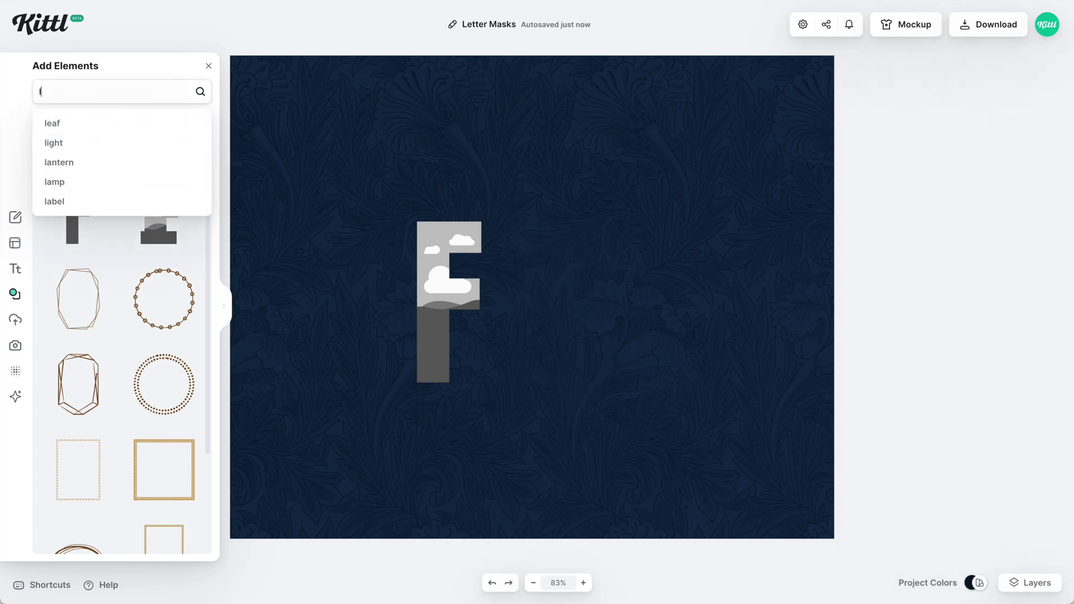
key(Return)
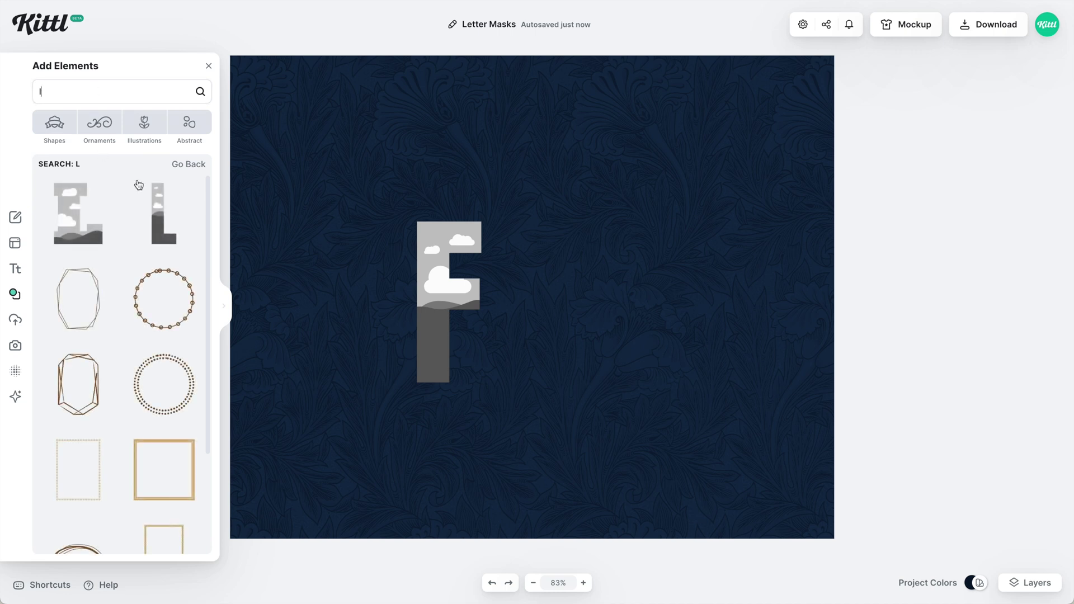
click(158, 222)
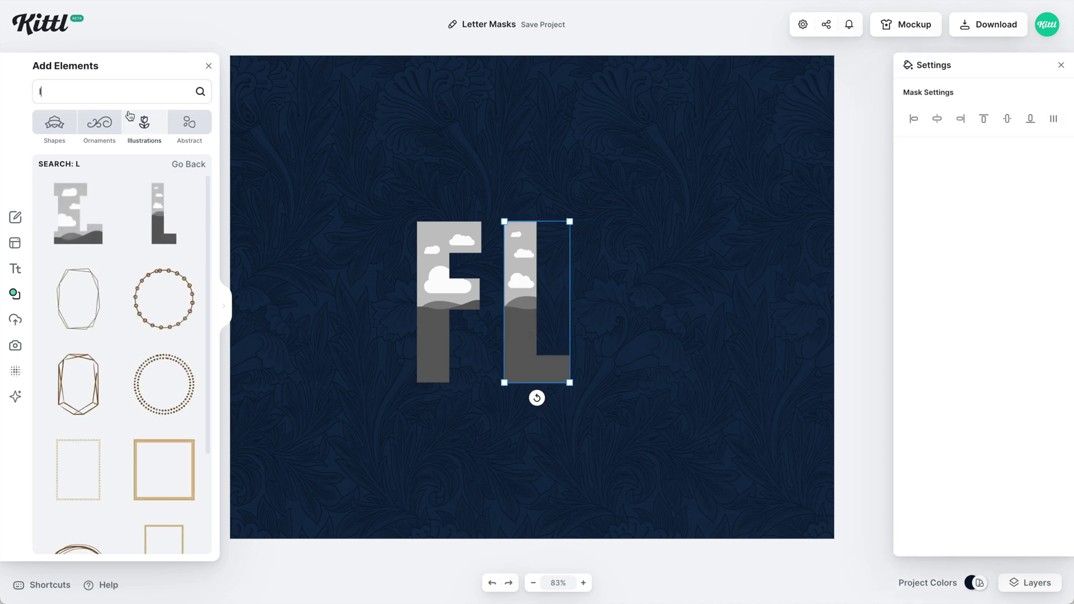
Search 'y', place the narrow Y right of the L, and nudge the F right.
text(y)
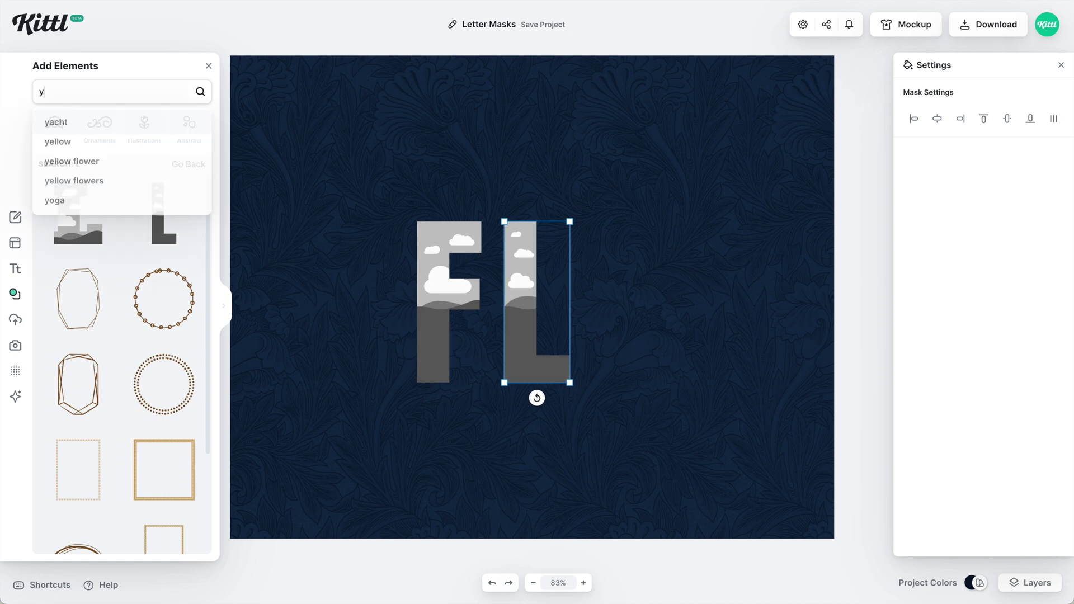
key(Return)
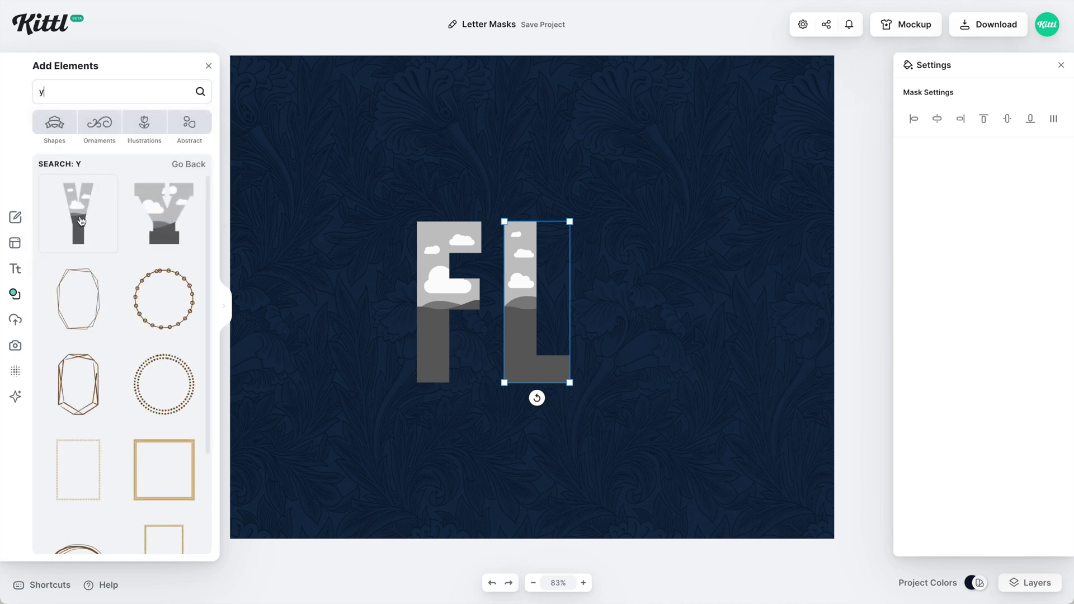
click(81, 221)
drag(552, 261, 624, 265)
click(447, 241)
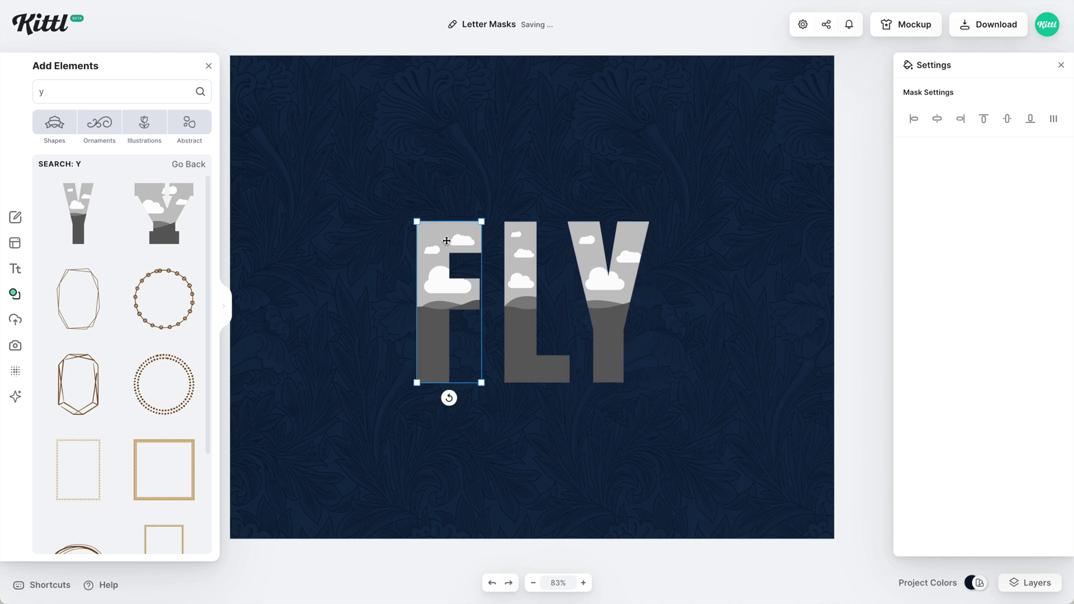
drag(447, 241, 451, 241)
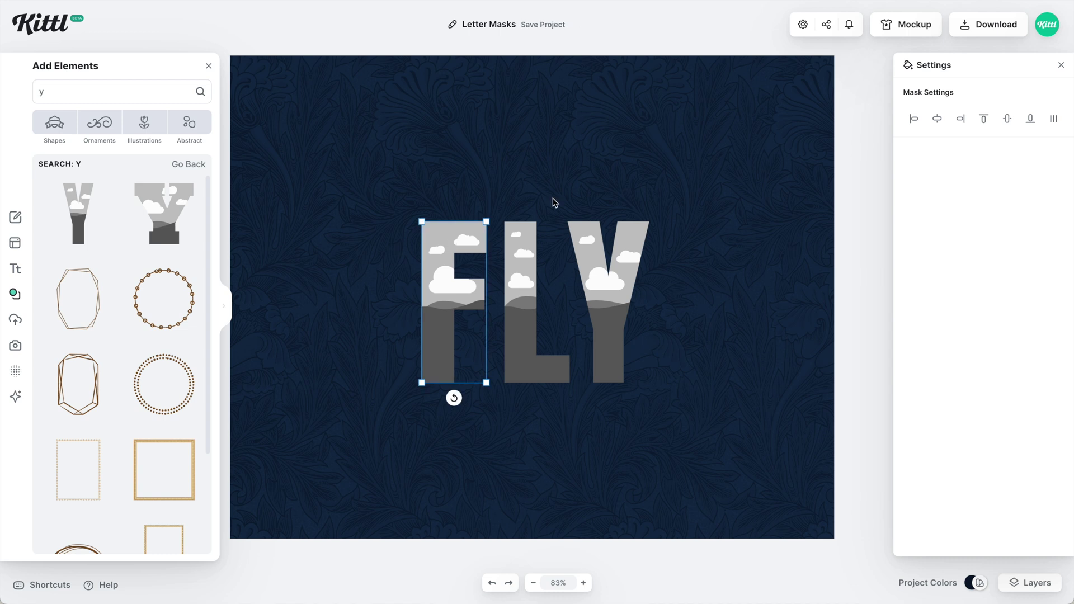
Select F, L and Y, centre them on the canvas and scale them up.
drag(671, 180, 409, 372)
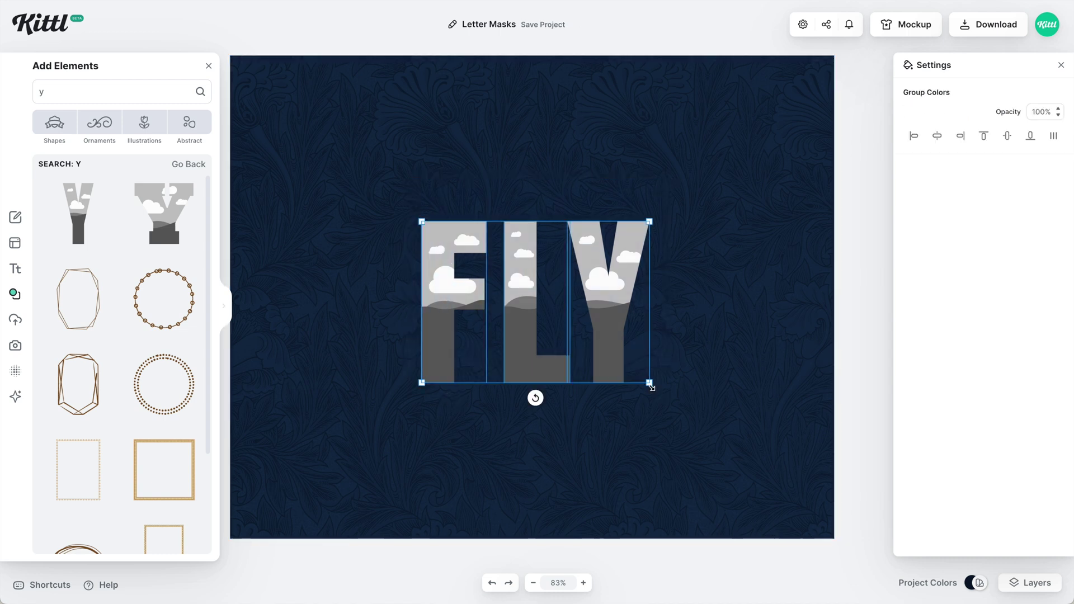
click(937, 136)
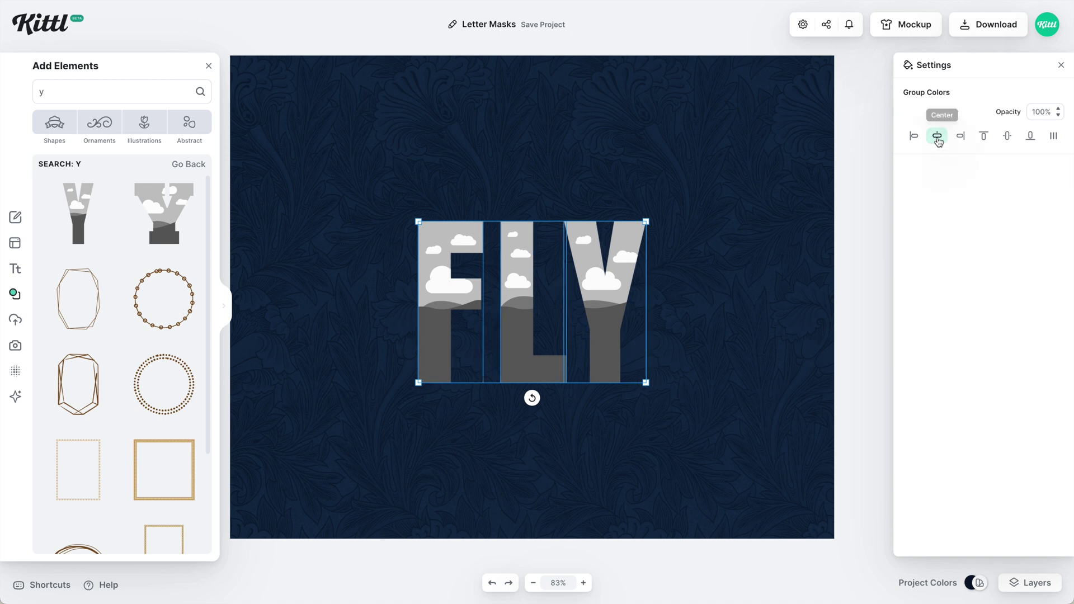
click(1007, 136)
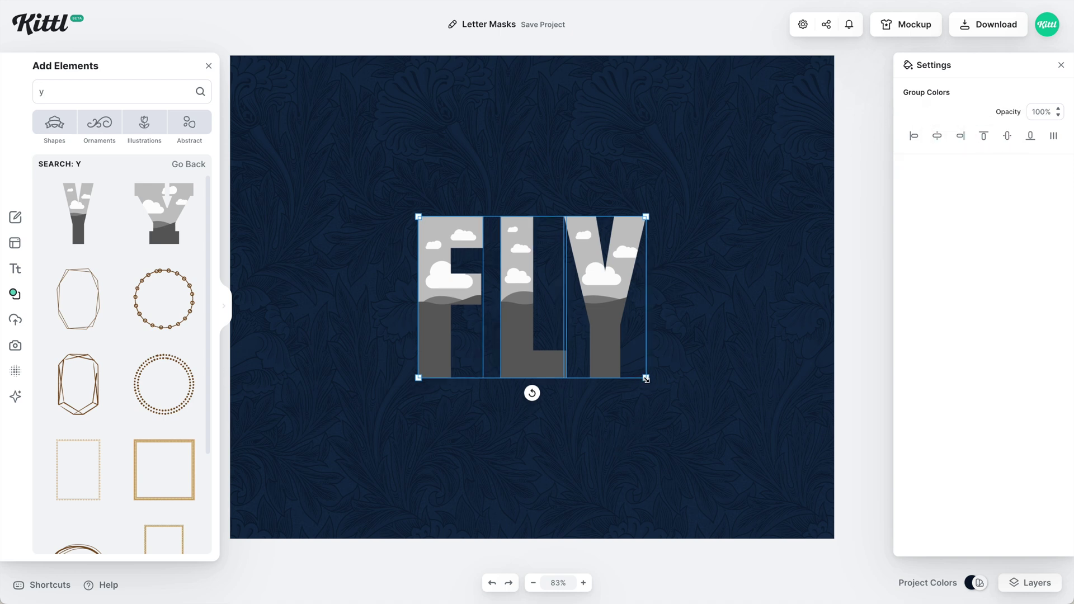
drag(646, 378, 704, 444)
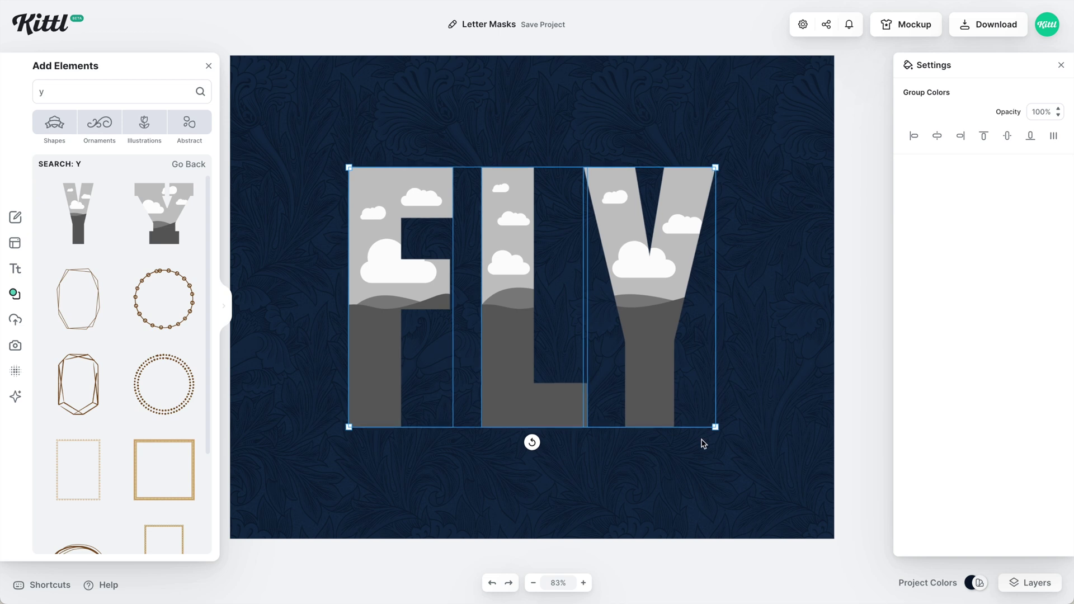
click(704, 443)
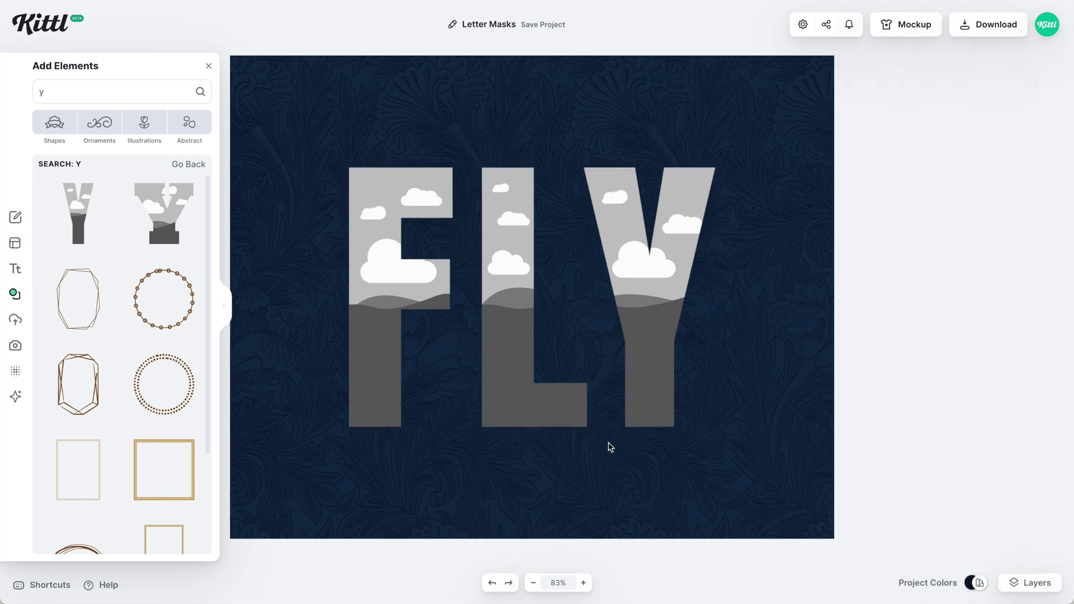
Search elements for 'delft' and drop the blue butterflies illustration into the letter F.
click(110, 91)
key(BackSpace)
text(delft)
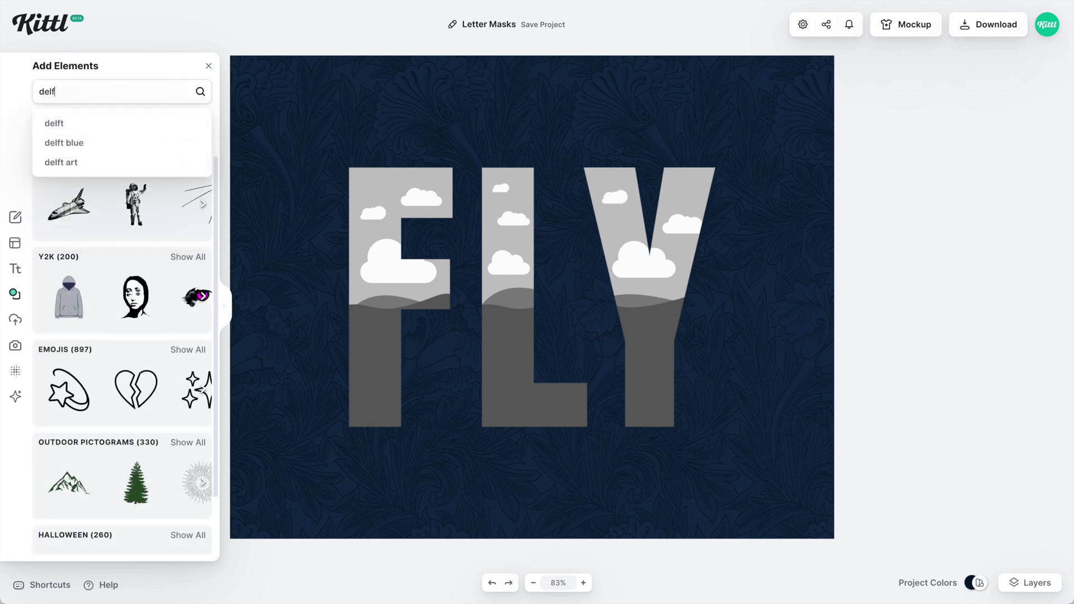
key(Return)
scroll(145, 408, down, 10)
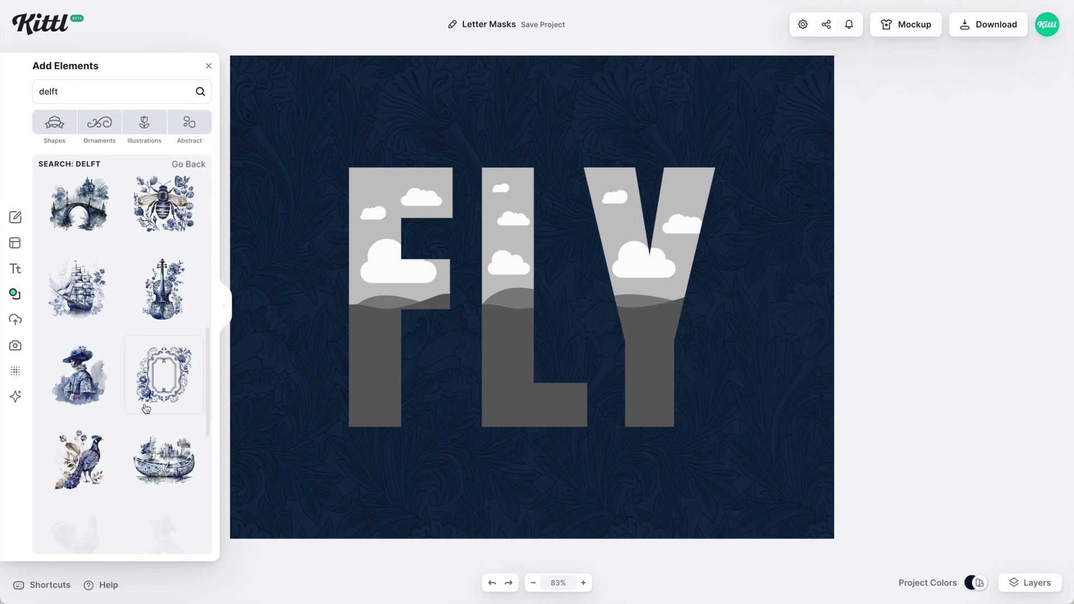
scroll(145, 408, down, 5)
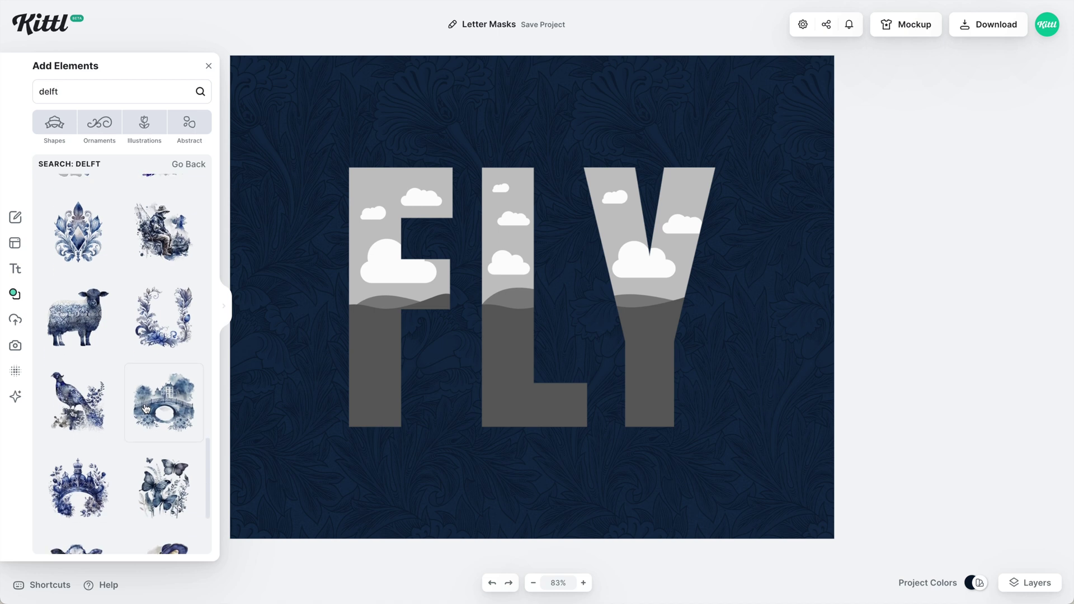
scroll(146, 408, down, 3)
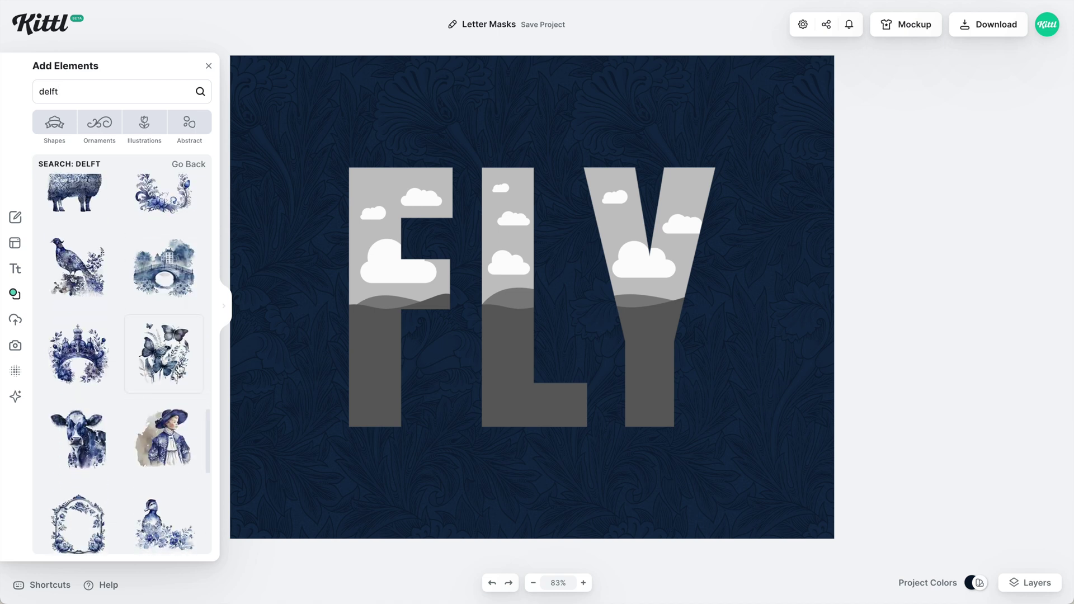
drag(159, 377, 349, 358)
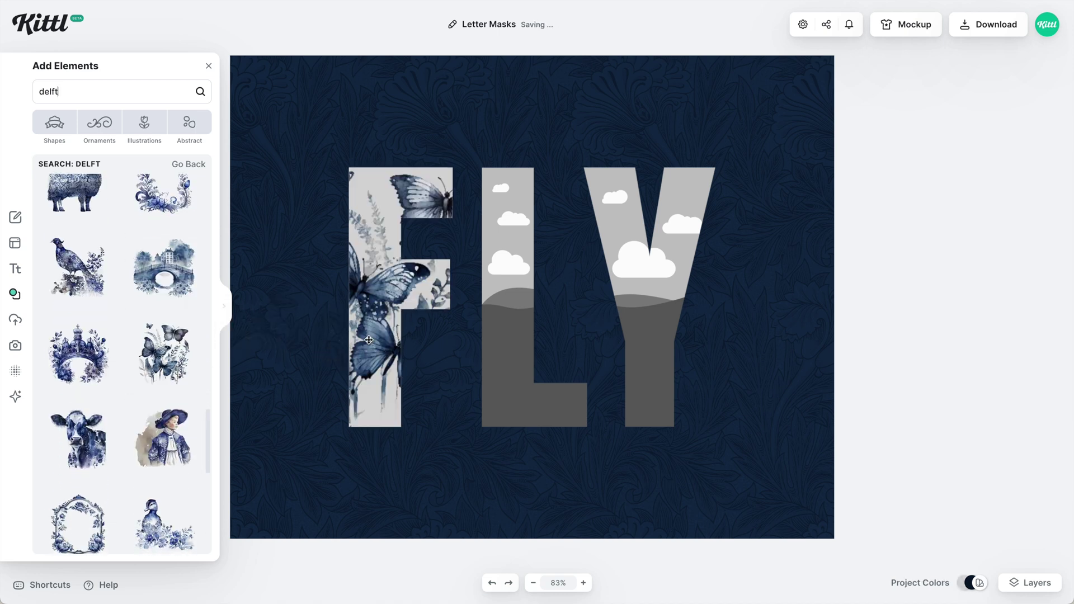
scroll(168, 356, down, 10)
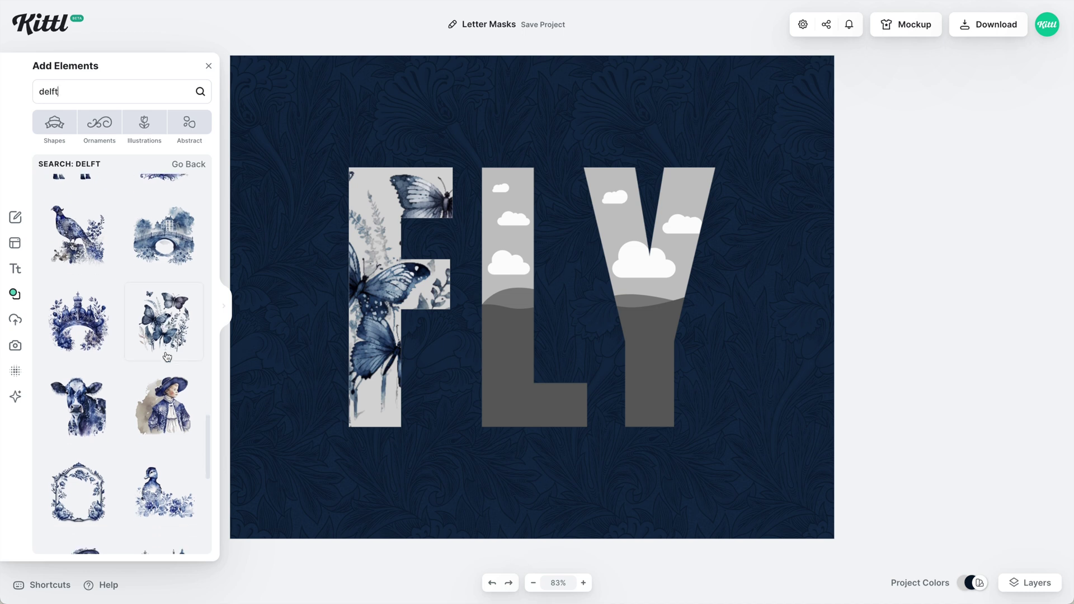
scroll(166, 356, down, 7)
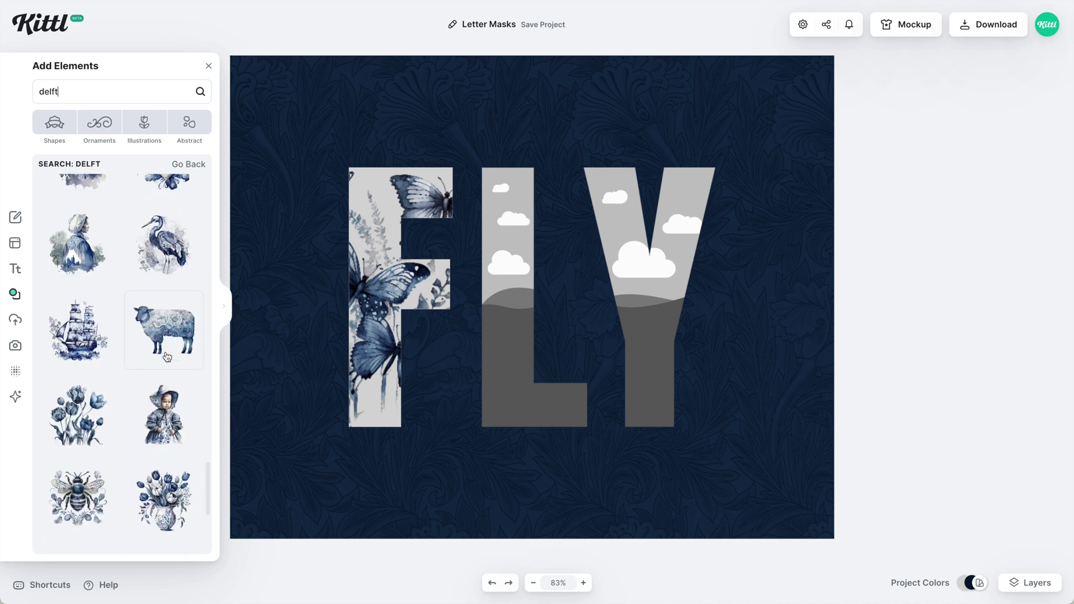
scroll(167, 356, down, 12)
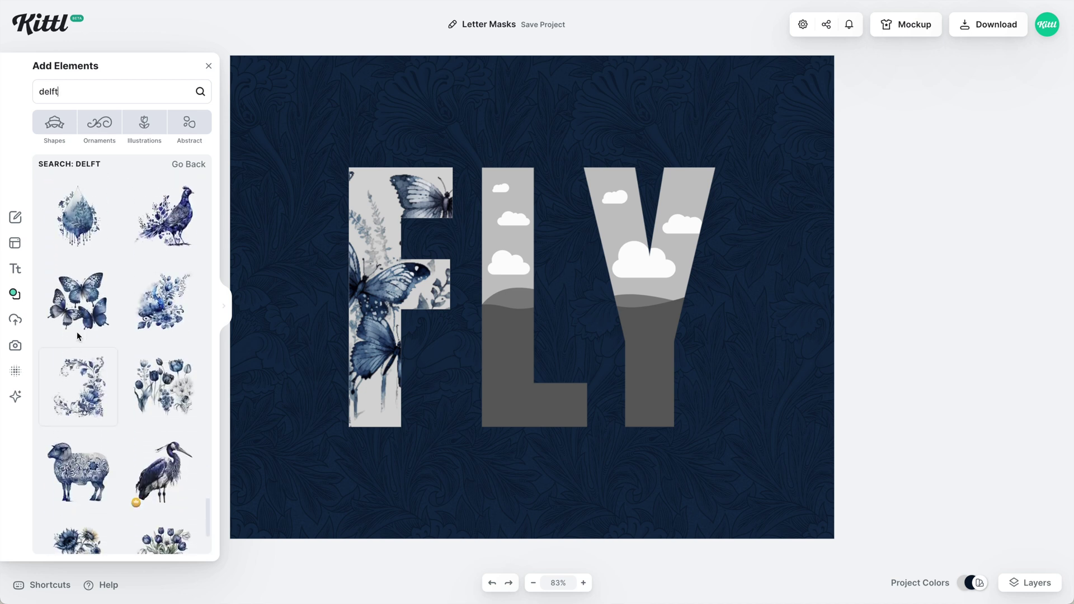
Add the Delft butterflies image and move it into the letter L.
click(87, 317)
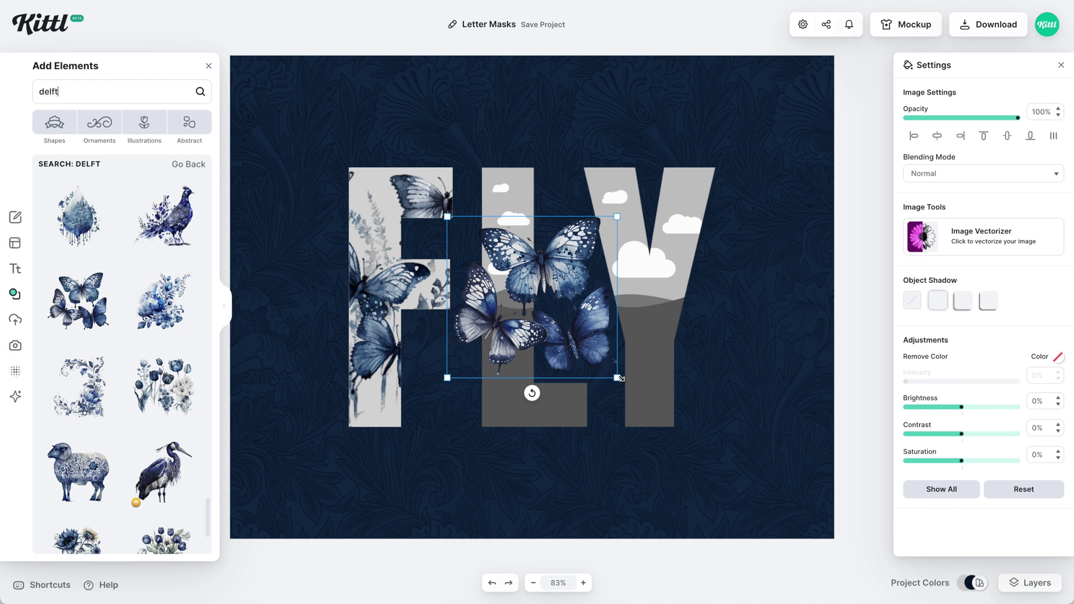
drag(570, 335, 505, 358)
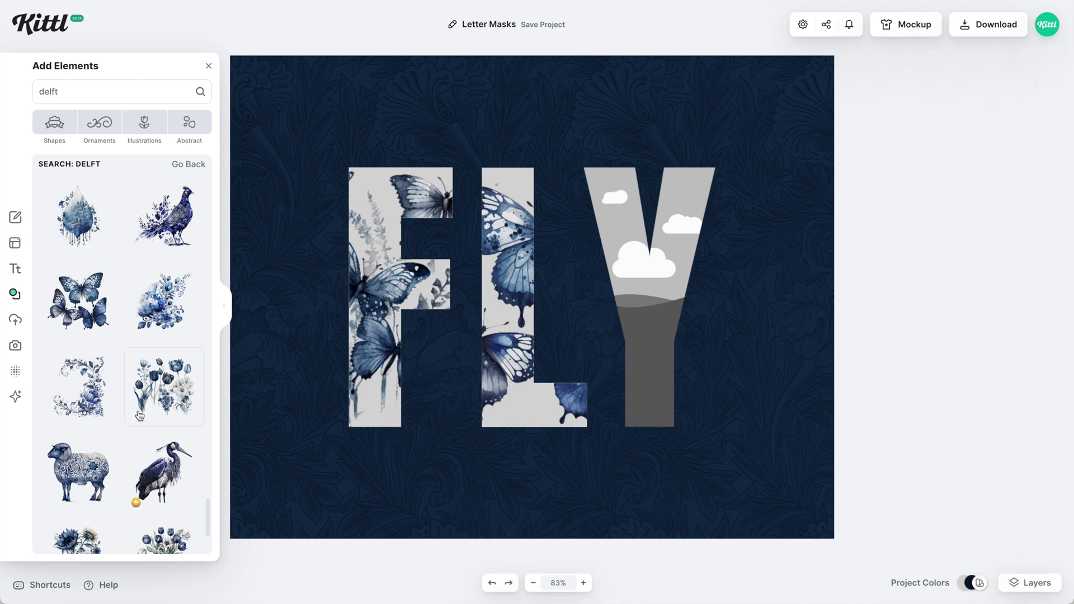
scroll(139, 415, down, 3)
scroll(139, 415, down, 10)
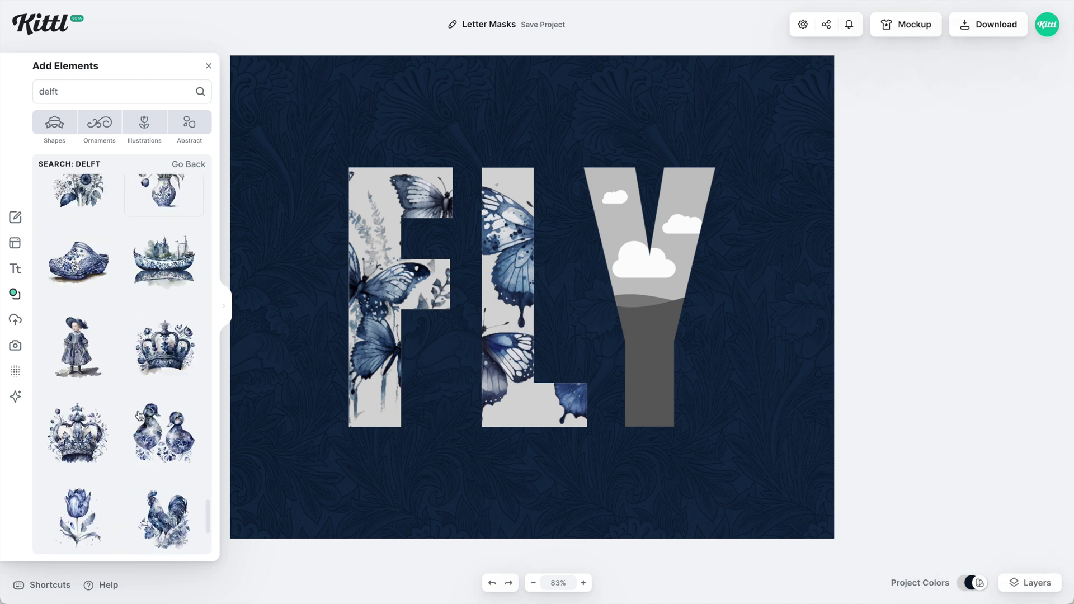
scroll(139, 415, down, 4)
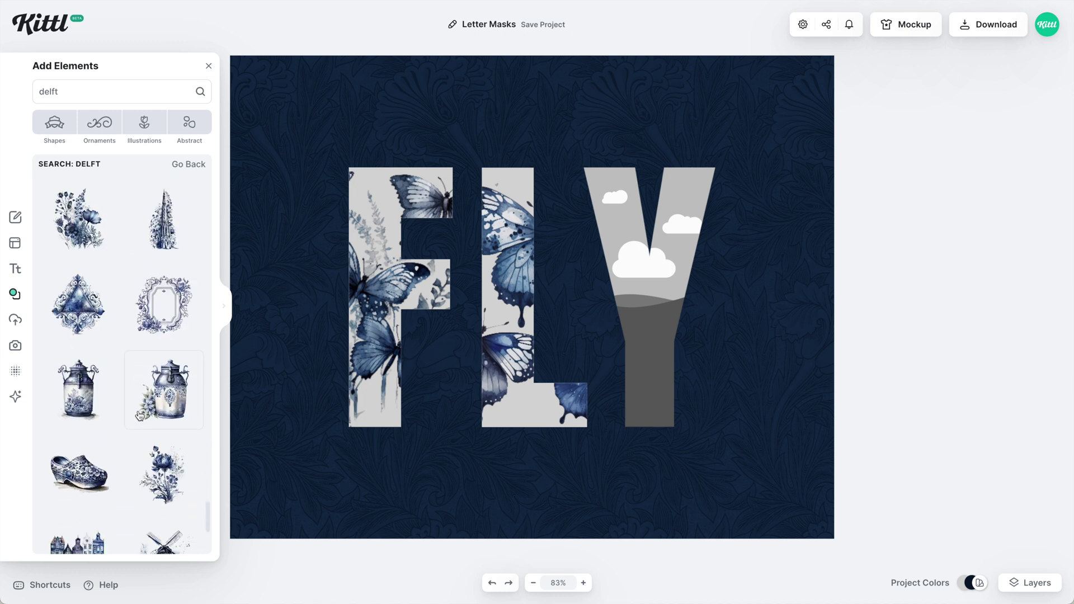
Try a floral fill in the Y, then release the mask and delete the flowers.
drag(82, 234, 652, 281)
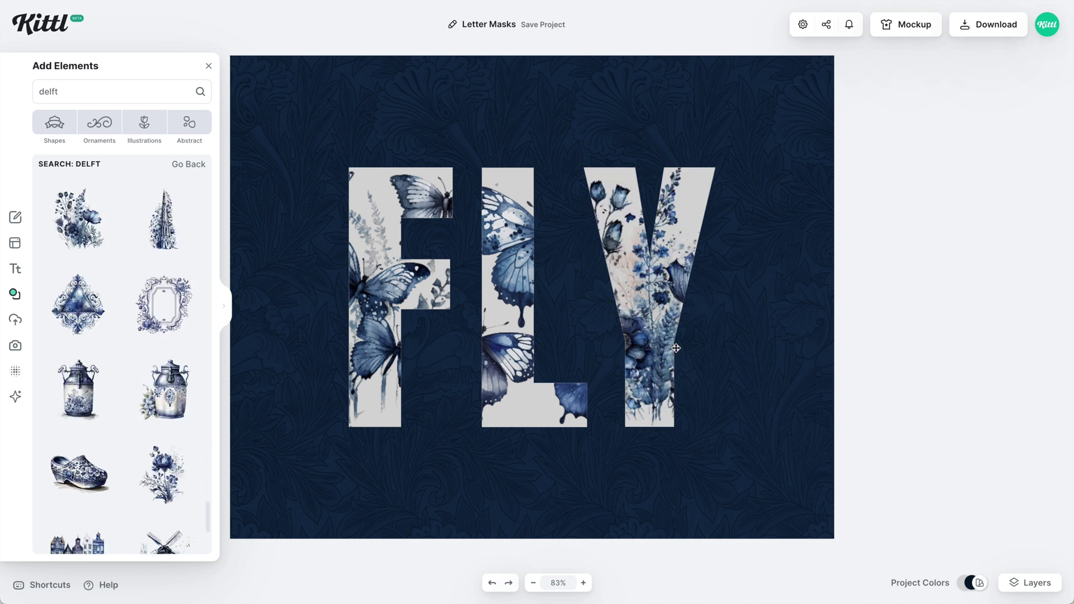
click(667, 317)
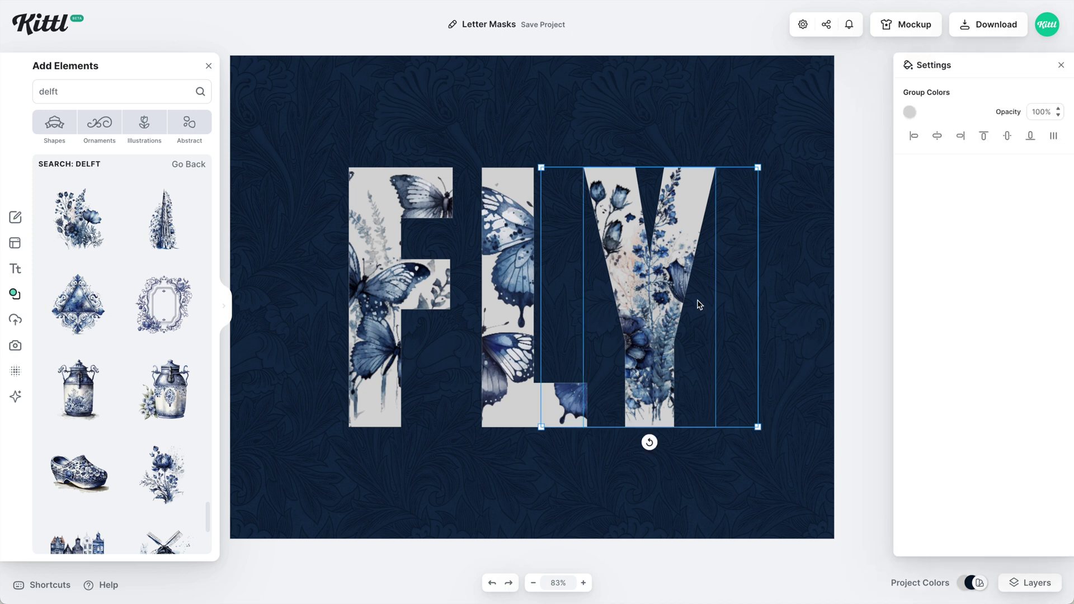
right_click(658, 321)
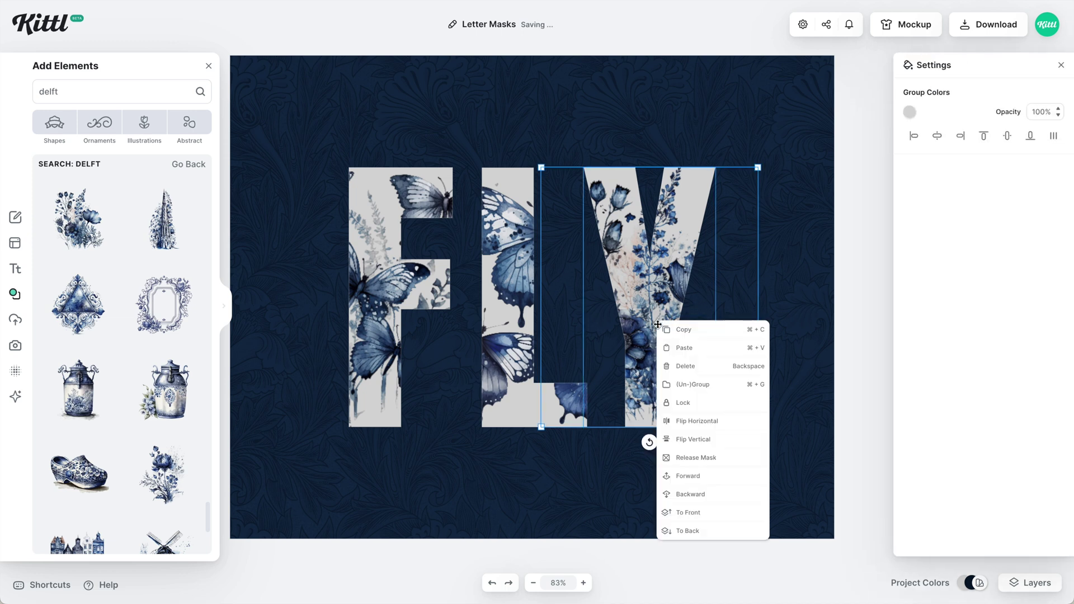
click(696, 458)
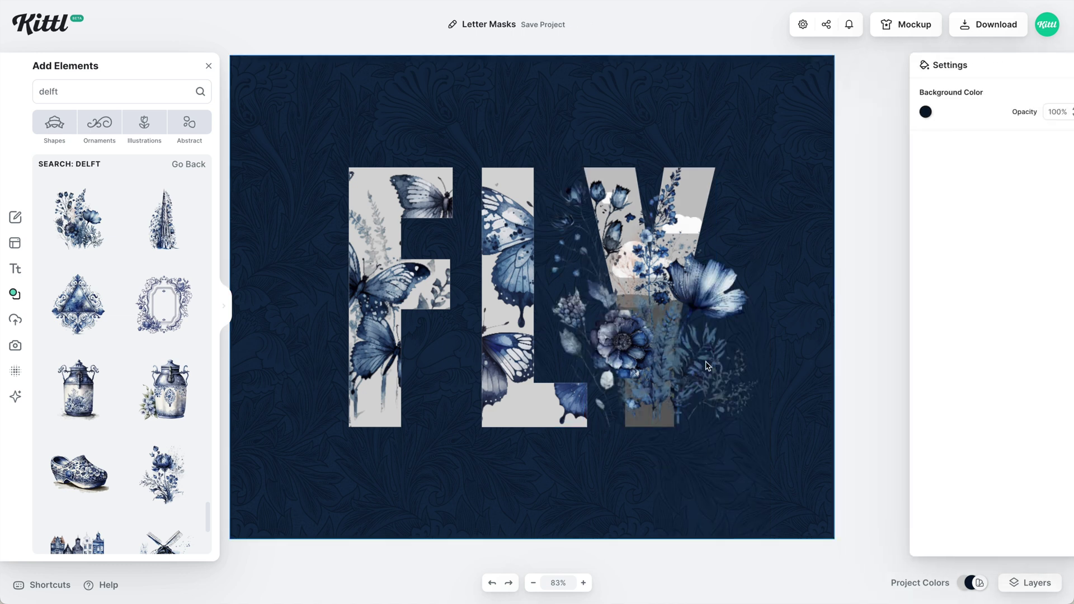
drag(703, 361, 718, 435)
key(Delete)
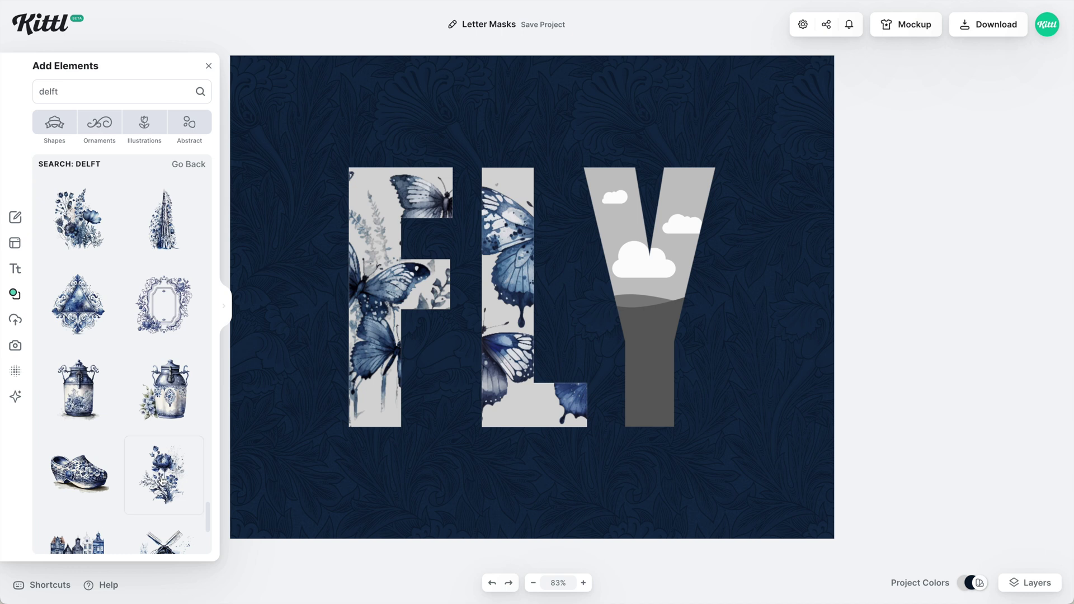
Fill the letter Y with the Delft butterflies illustration.
drag(162, 480, 674, 262)
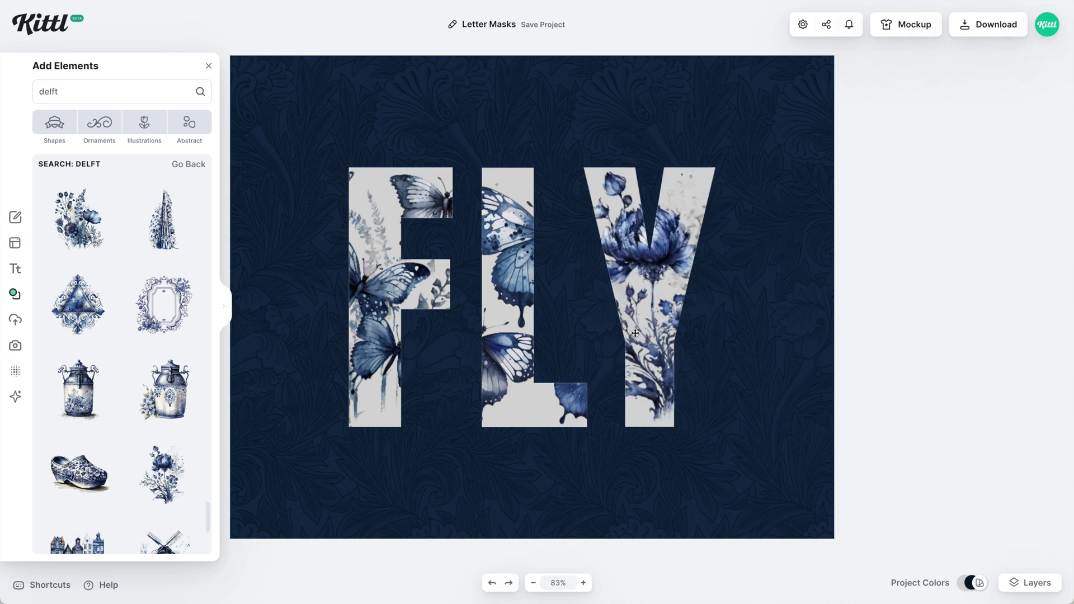
scroll(138, 354, down, 6)
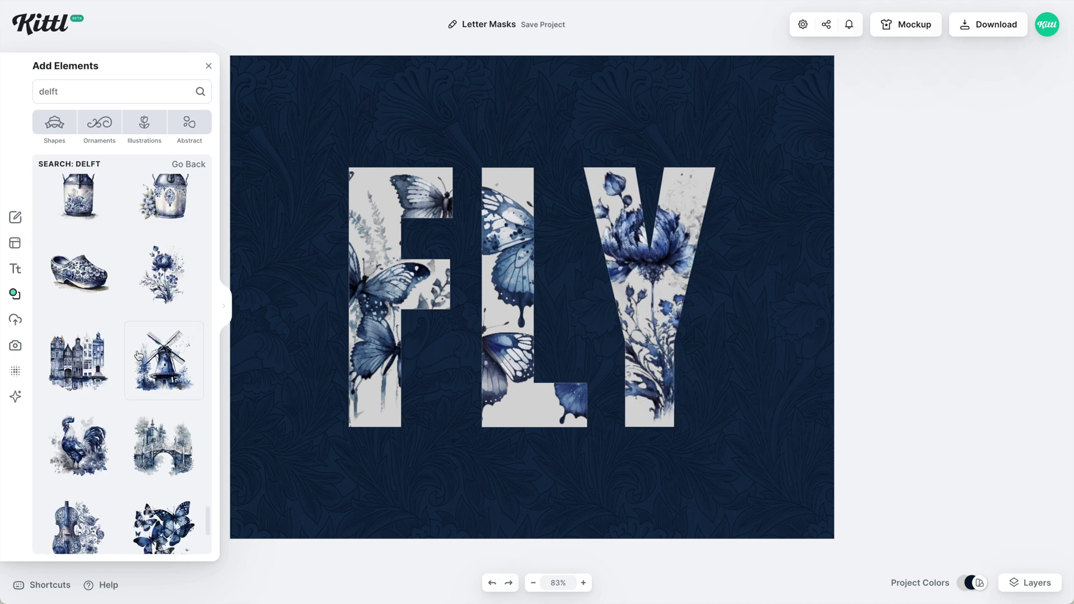
drag(150, 351, 649, 294)
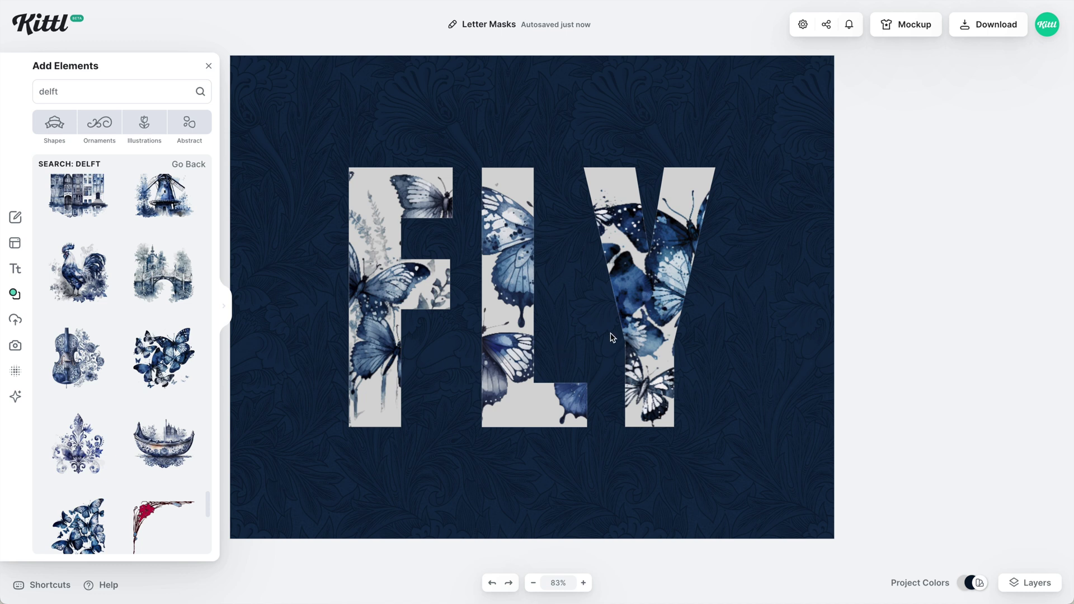
Shift the Y's butterfly image left and scale it up inside the letter.
click(647, 317)
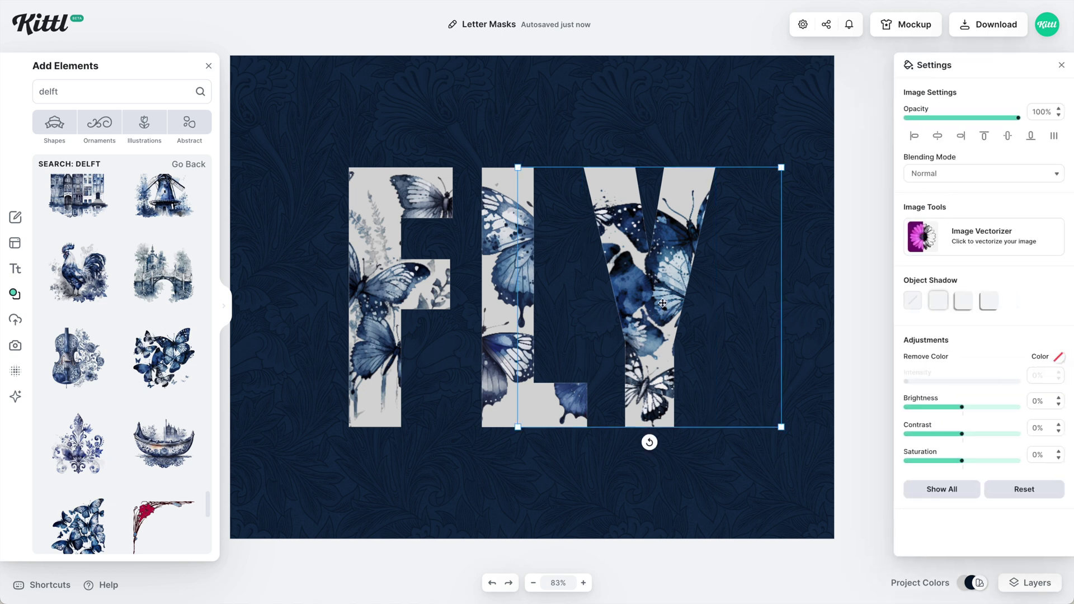
drag(647, 317, 626, 304)
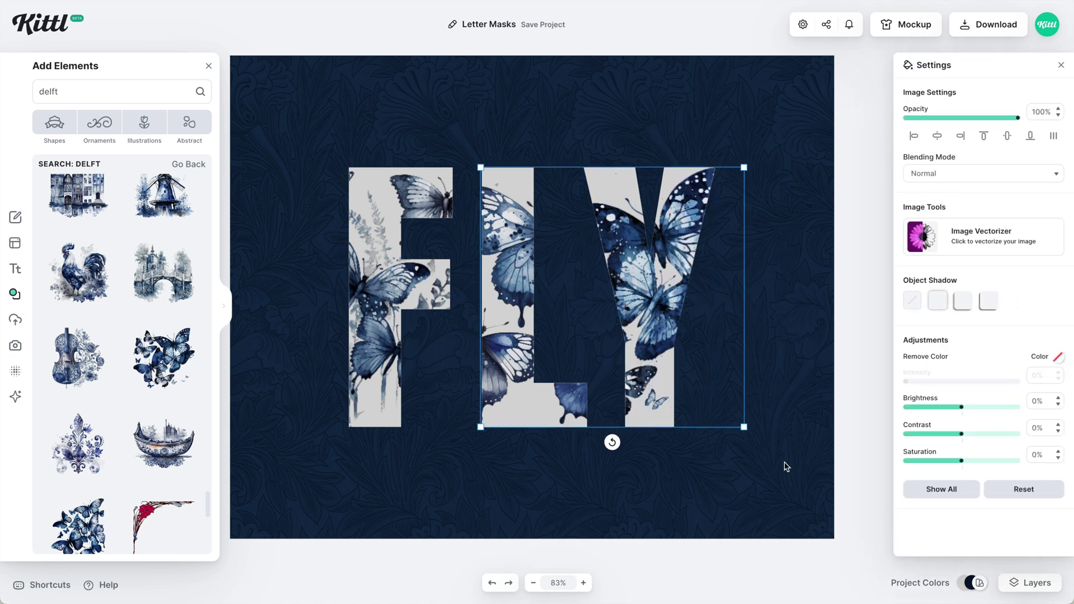
drag(763, 446, 772, 456)
click(659, 294)
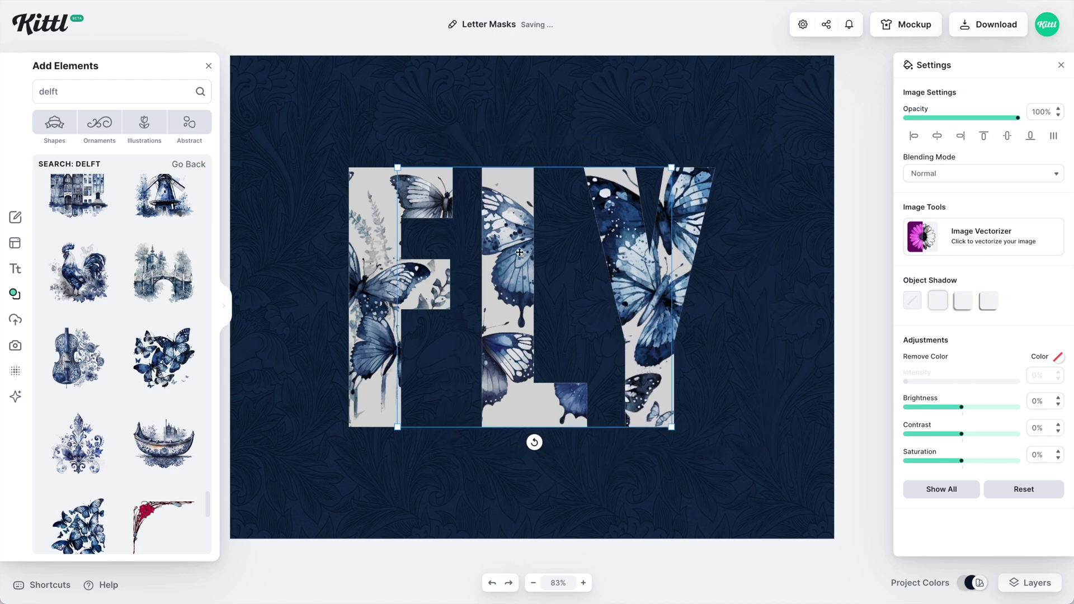
Raise the saturation of the F's butterflies, then select all three letters.
click(396, 311)
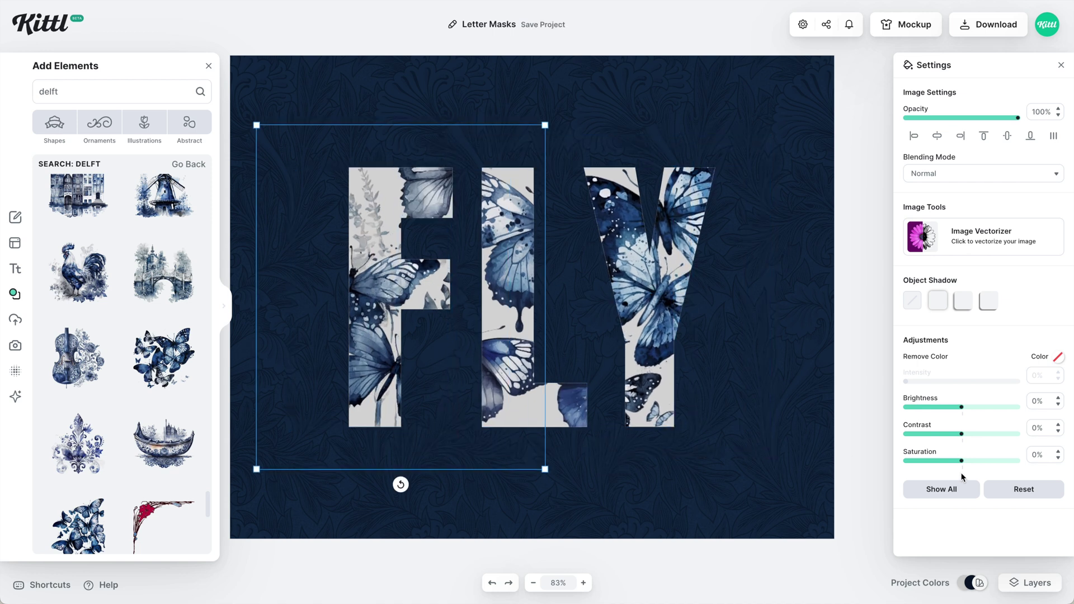
drag(961, 461, 987, 460)
drag(742, 445, 361, 379)
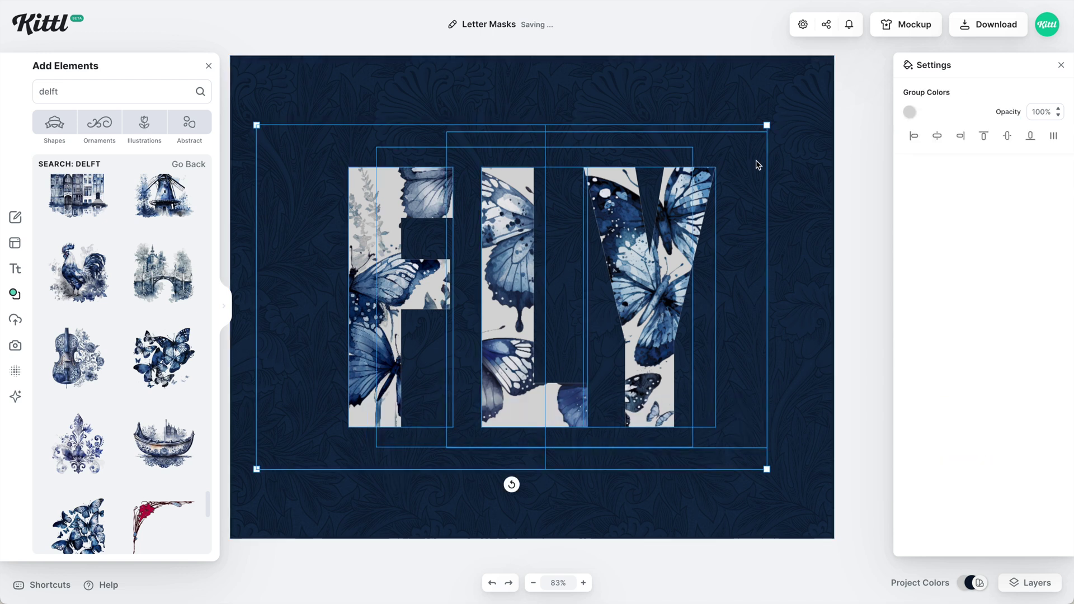
Change the FLY letters' Group Colors background to a light blue.
click(909, 113)
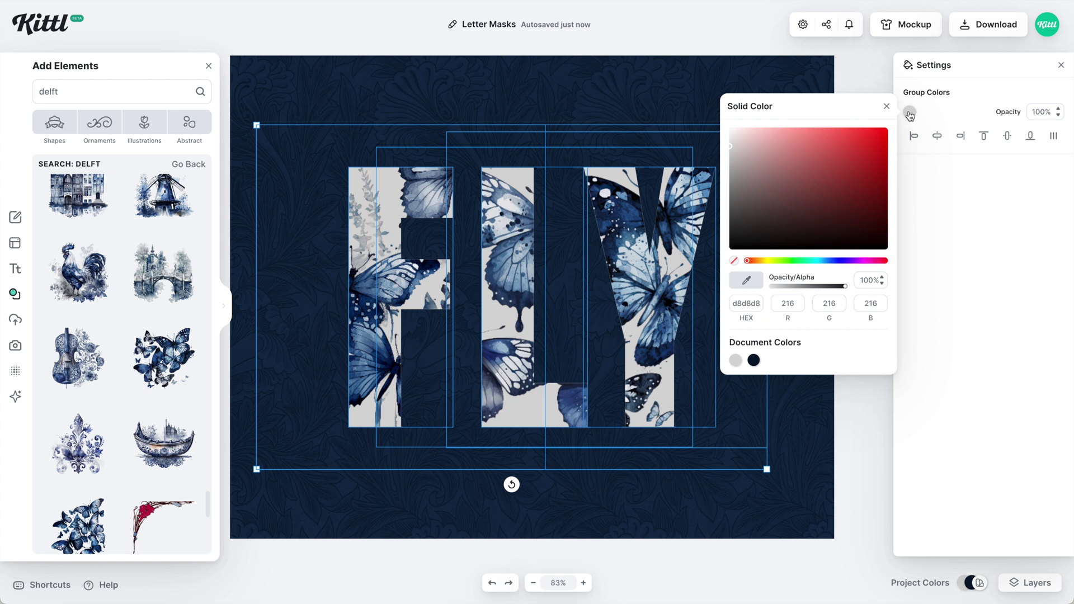
click(829, 261)
drag(756, 149, 782, 137)
click(658, 91)
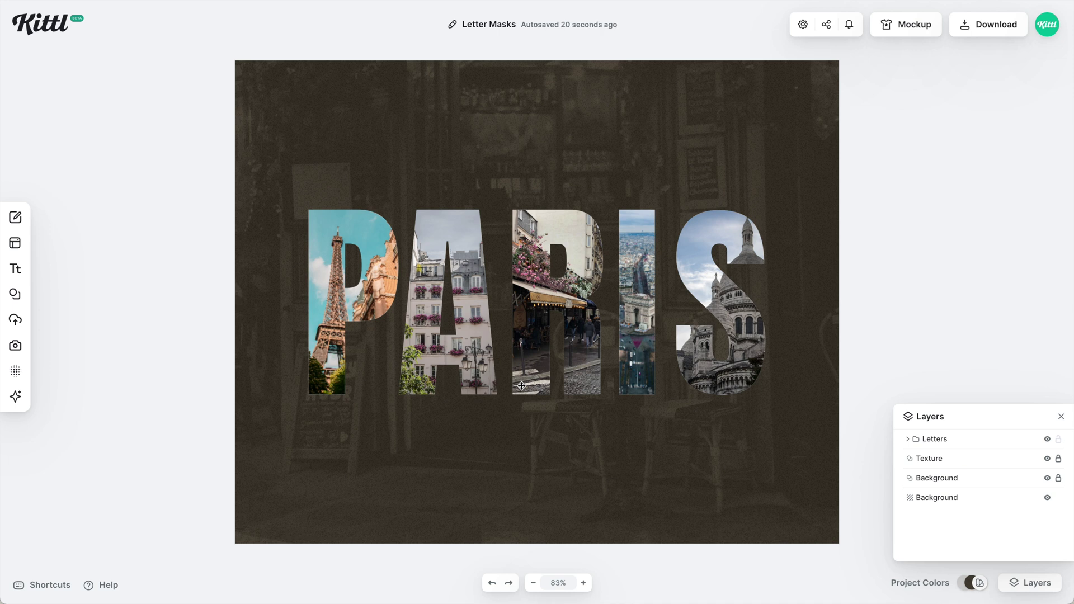
Select the PARIS Letters group, paste a duplicate, and ungroup the copy into letters.
click(947, 447)
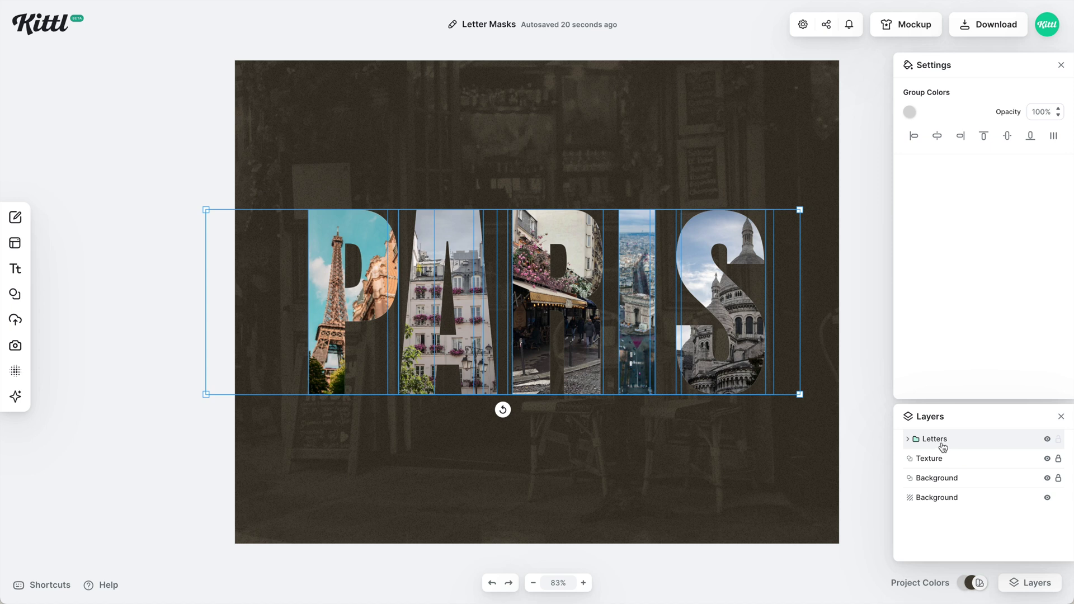
key(ctrl+v)
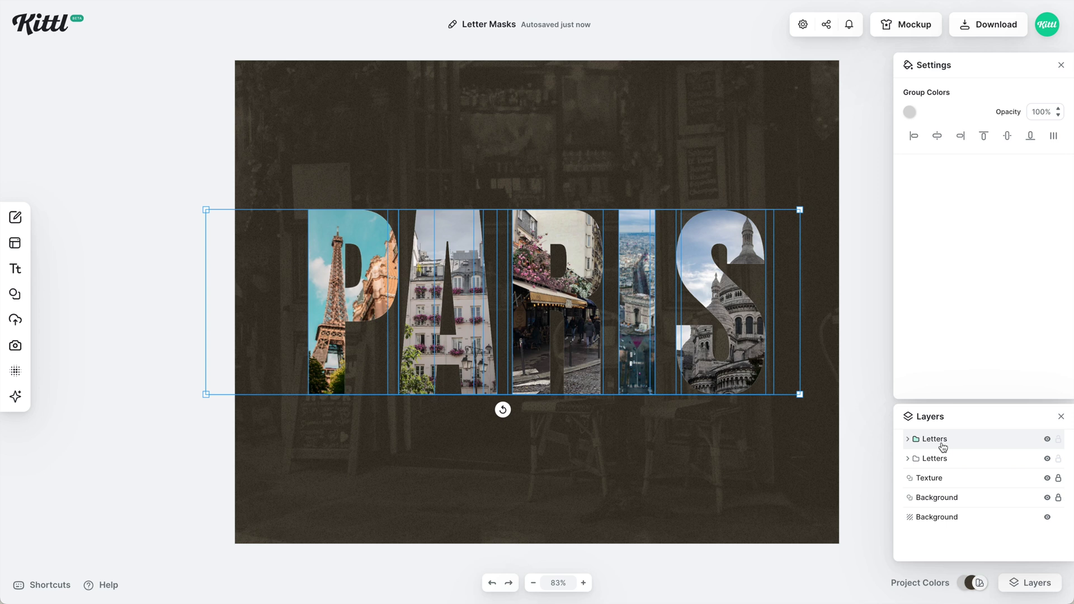
key(ctrl+shift+g)
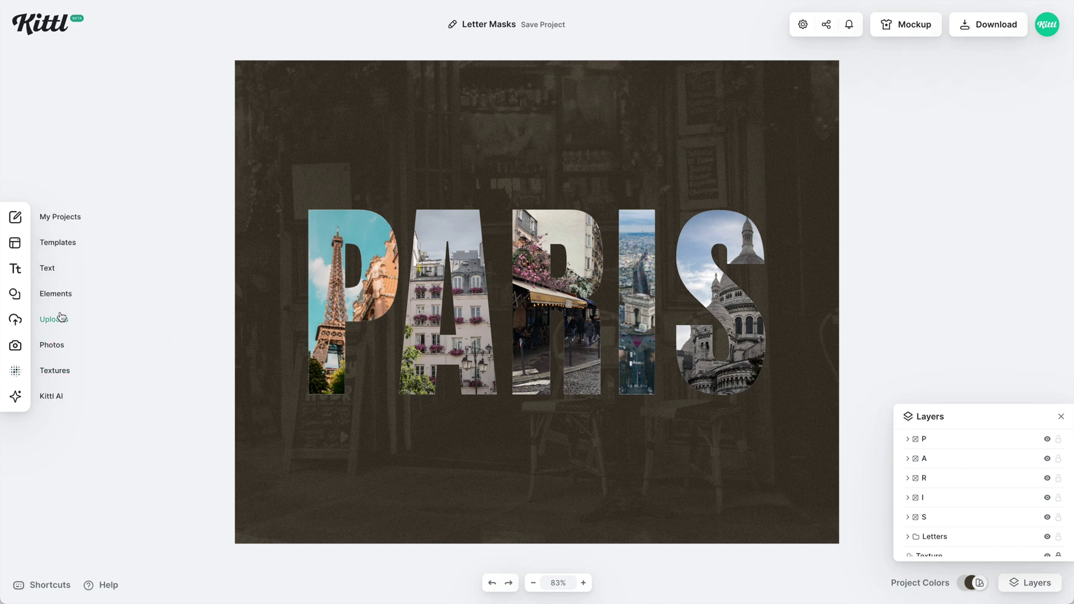
click(15, 295)
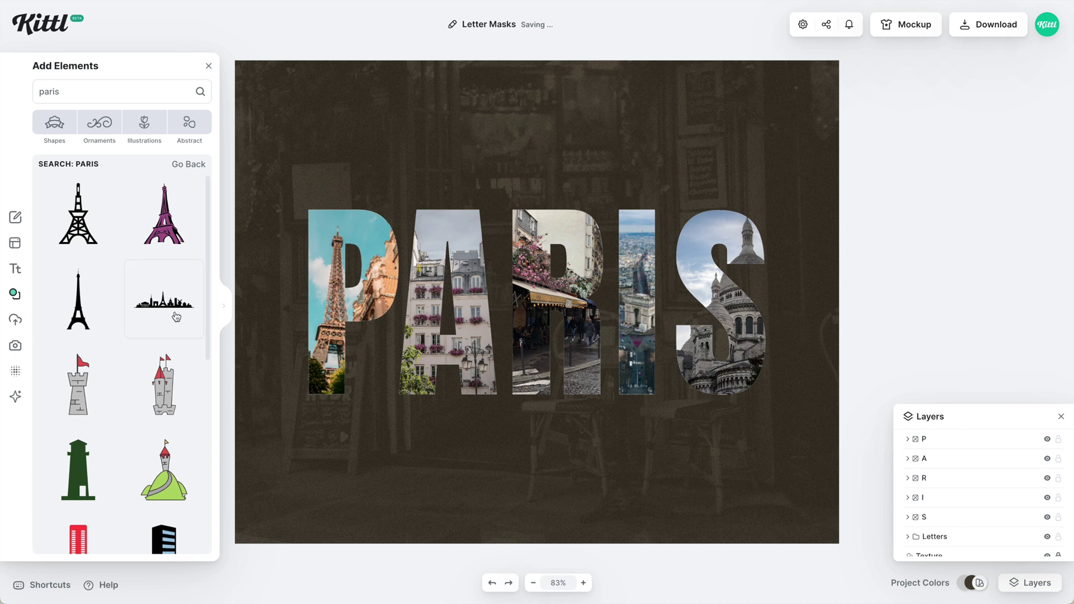
Drop the black Paris skyline silhouette into the P, A and R letters.
drag(177, 317, 328, 320)
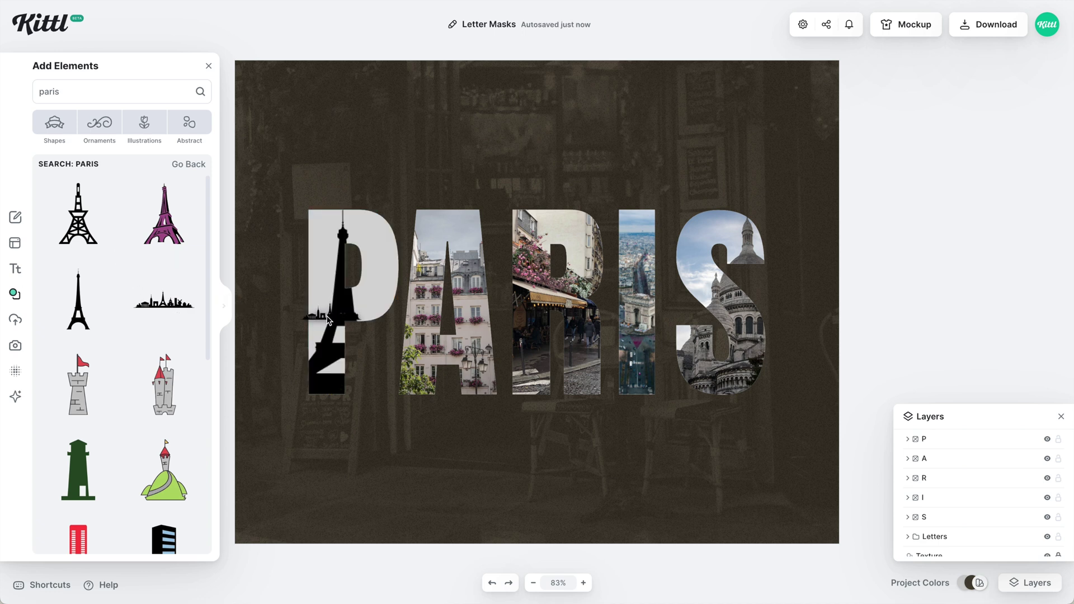
drag(162, 302, 428, 308)
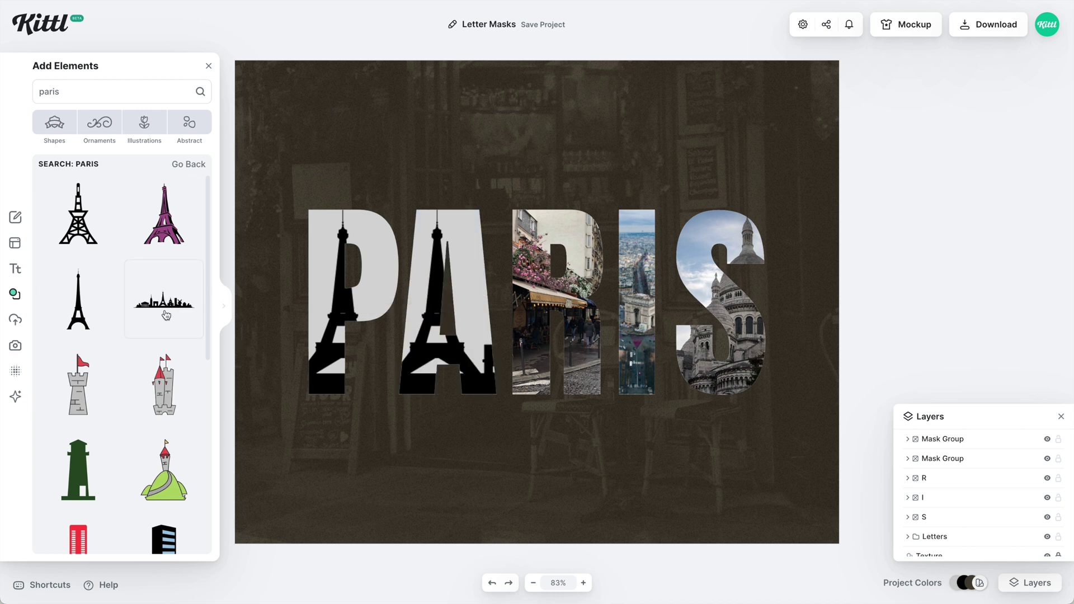
drag(541, 334, 719, 283)
Shift the skyline inside the P, A and R so it runs continuously across them.
click(324, 353)
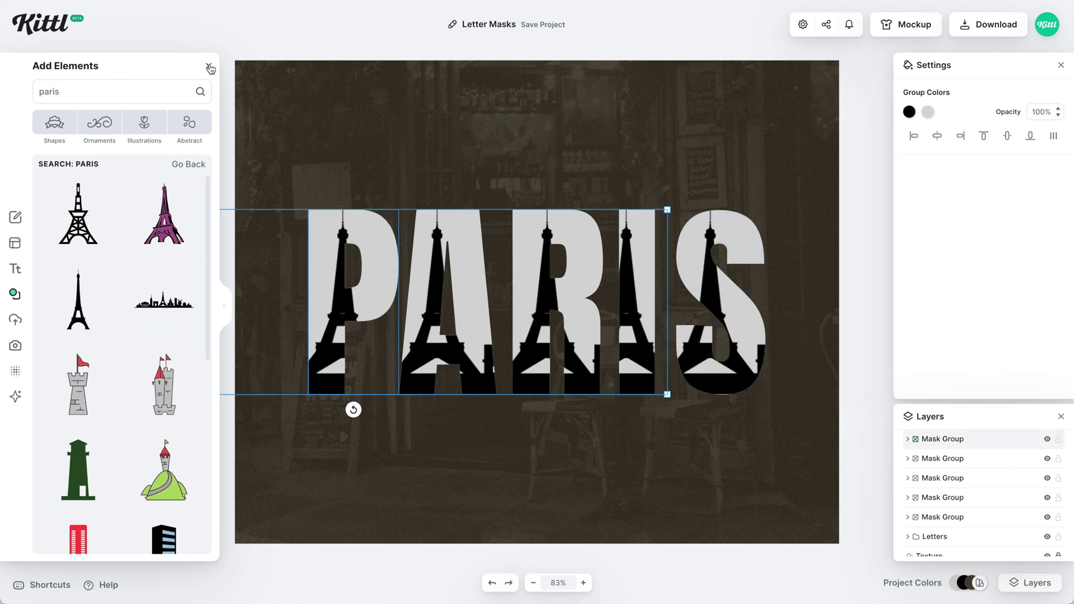
double_click(324, 353)
drag(325, 353, 448, 366)
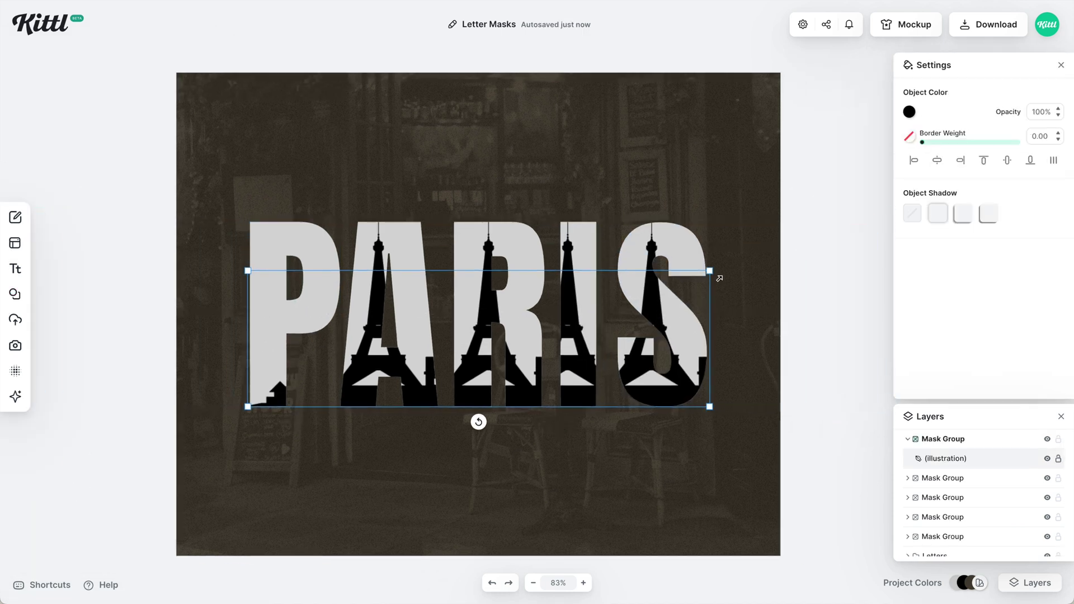
double_click(375, 298)
drag(375, 298, 470, 355)
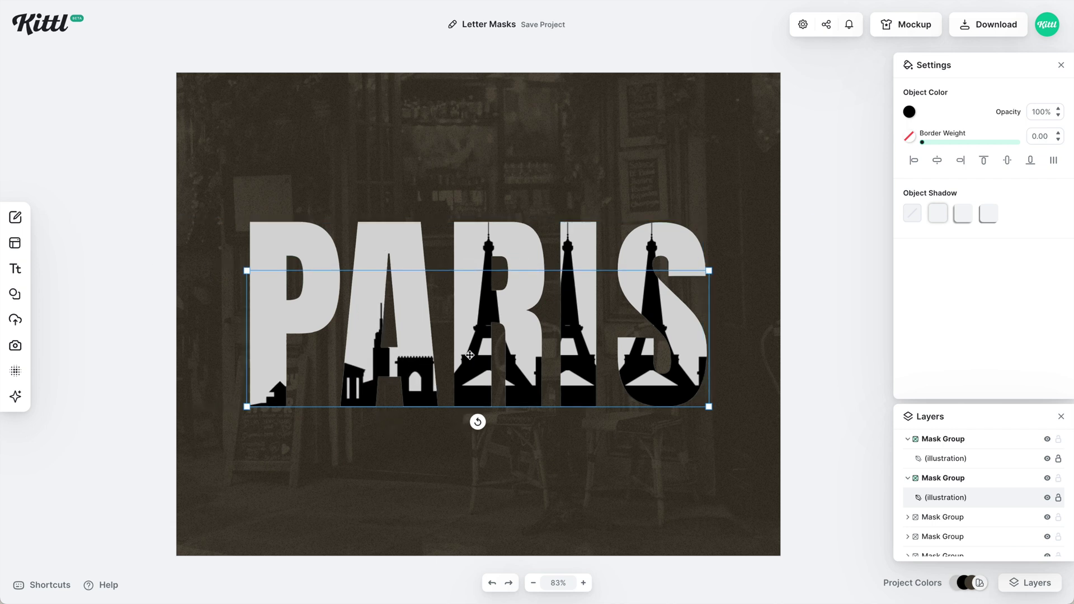
double_click(491, 256)
drag(491, 256, 696, 277)
Set the grouped PARIS letters' grey Group Color to no color and the black silhouettes to ffffff.
click(652, 319)
click(314, 288)
click(928, 113)
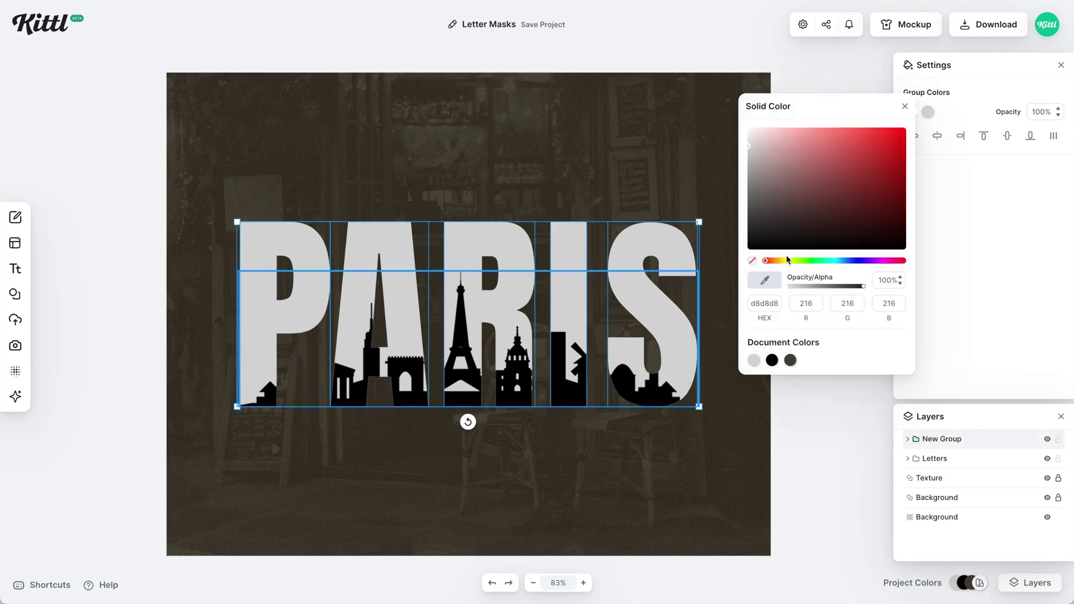
click(753, 262)
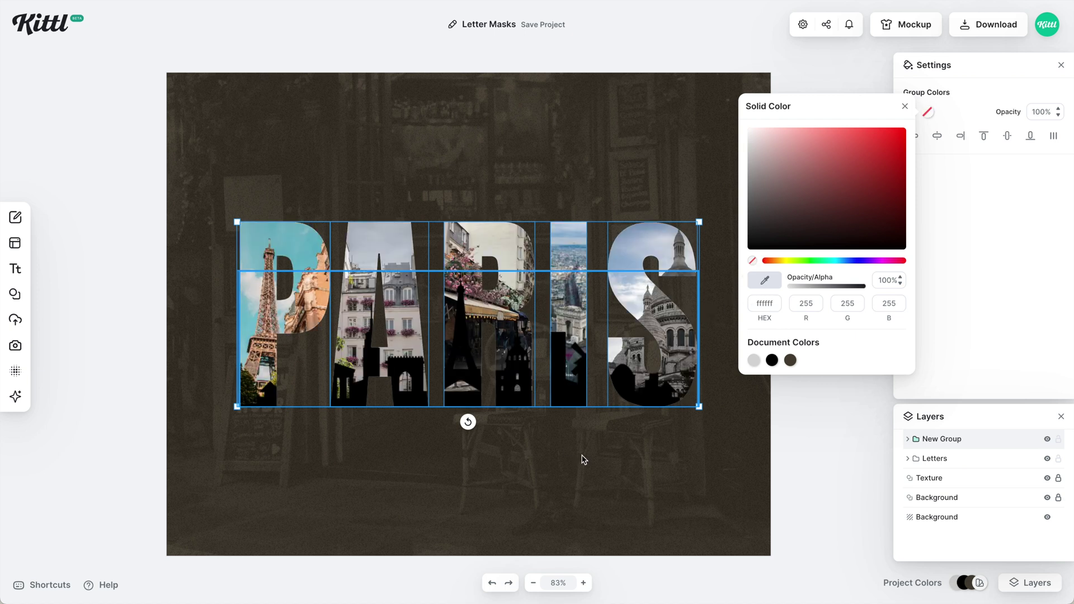
click(988, 244)
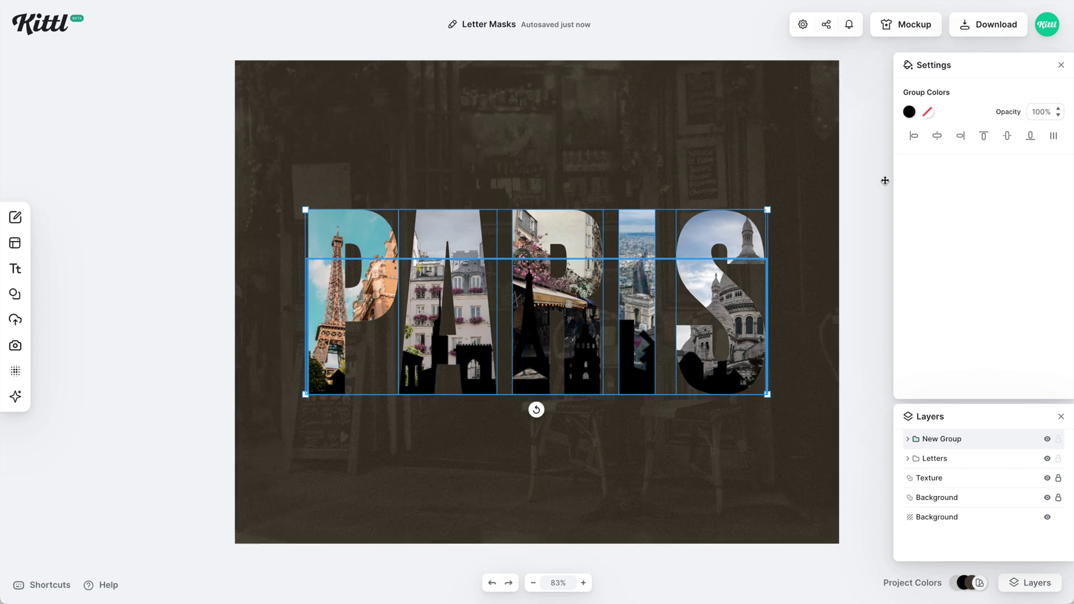
click(909, 114)
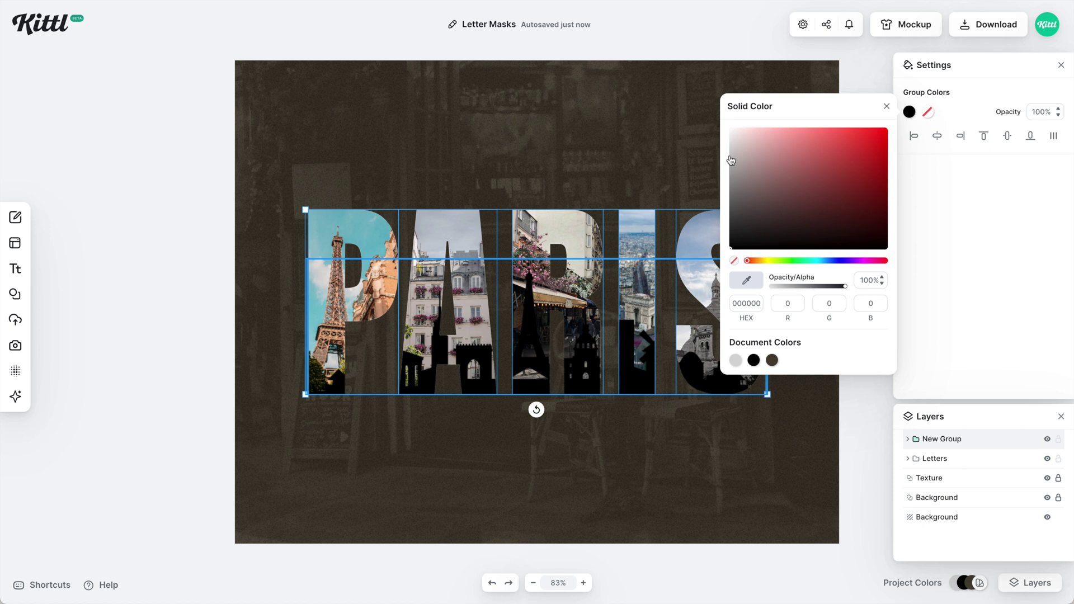
drag(735, 144, 721, 125)
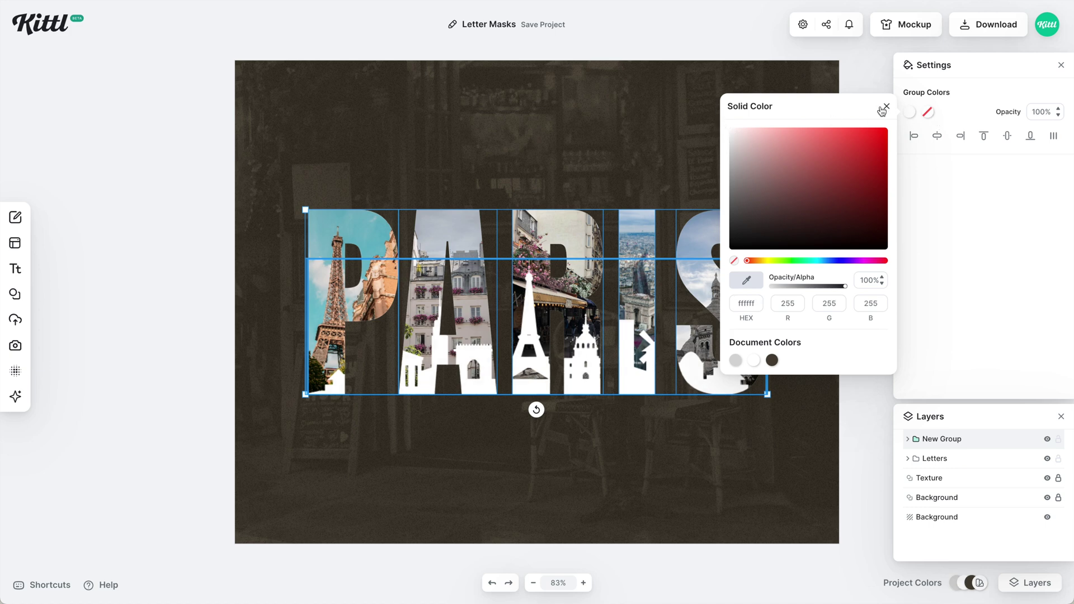